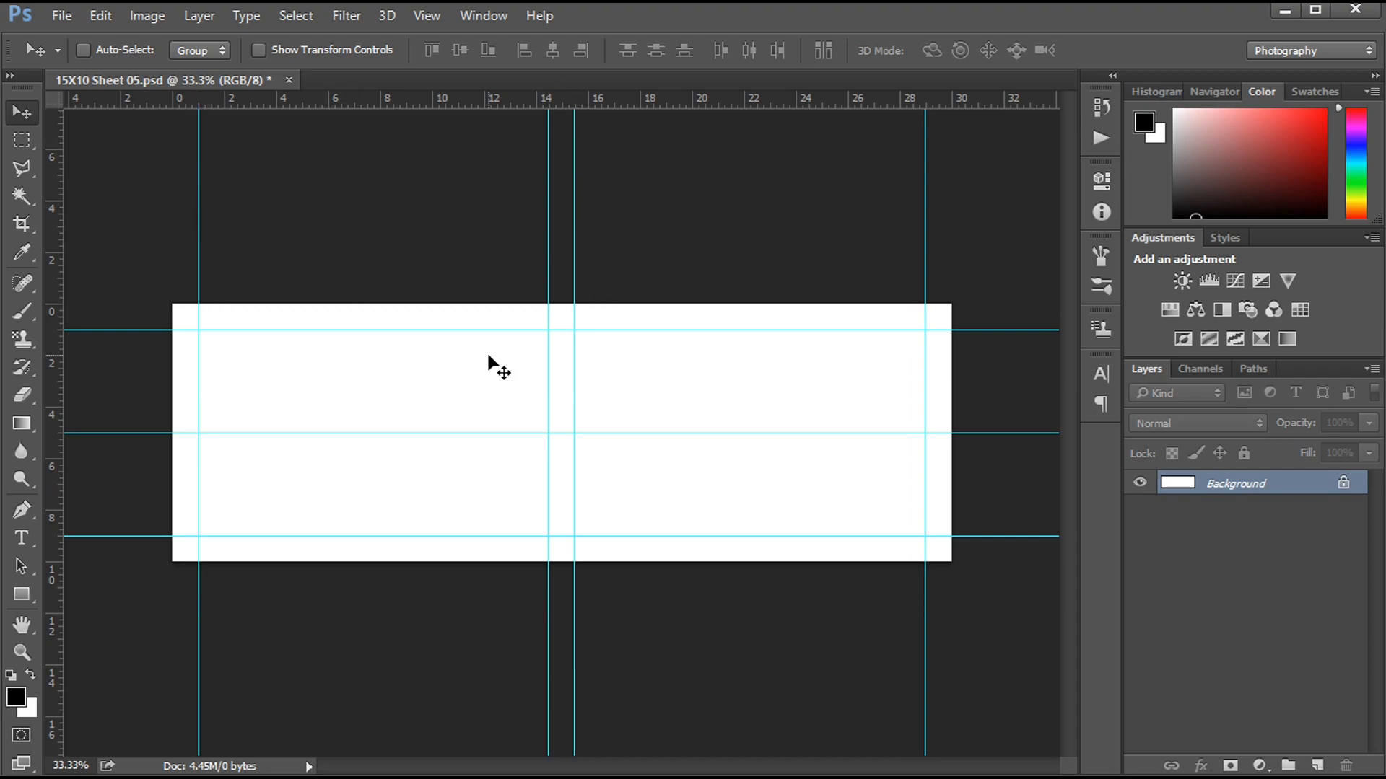
Step: Add a vertical guide at the 15-inch centre of the sheet and move its neighbouring guides to 14 and 16 inches
key(ctrl+equal)
drag(63, 150, 562, 202)
drag(540, 148, 601, 155)
Step: Add vertical guides at about 28.5 inches near the sheet's right edge and about 1.25 inches near its left edge
drag(606, 765, 729, 771)
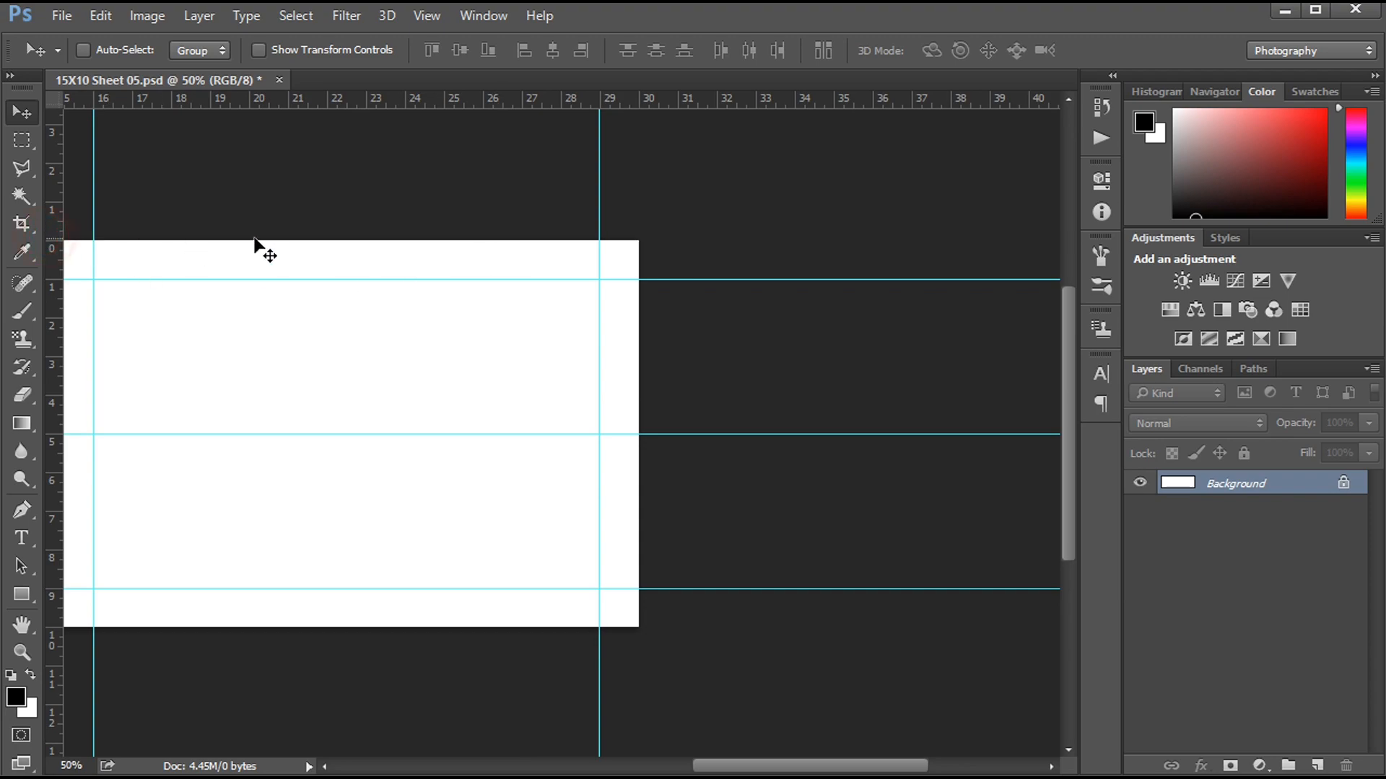
drag(58, 150, 579, 139)
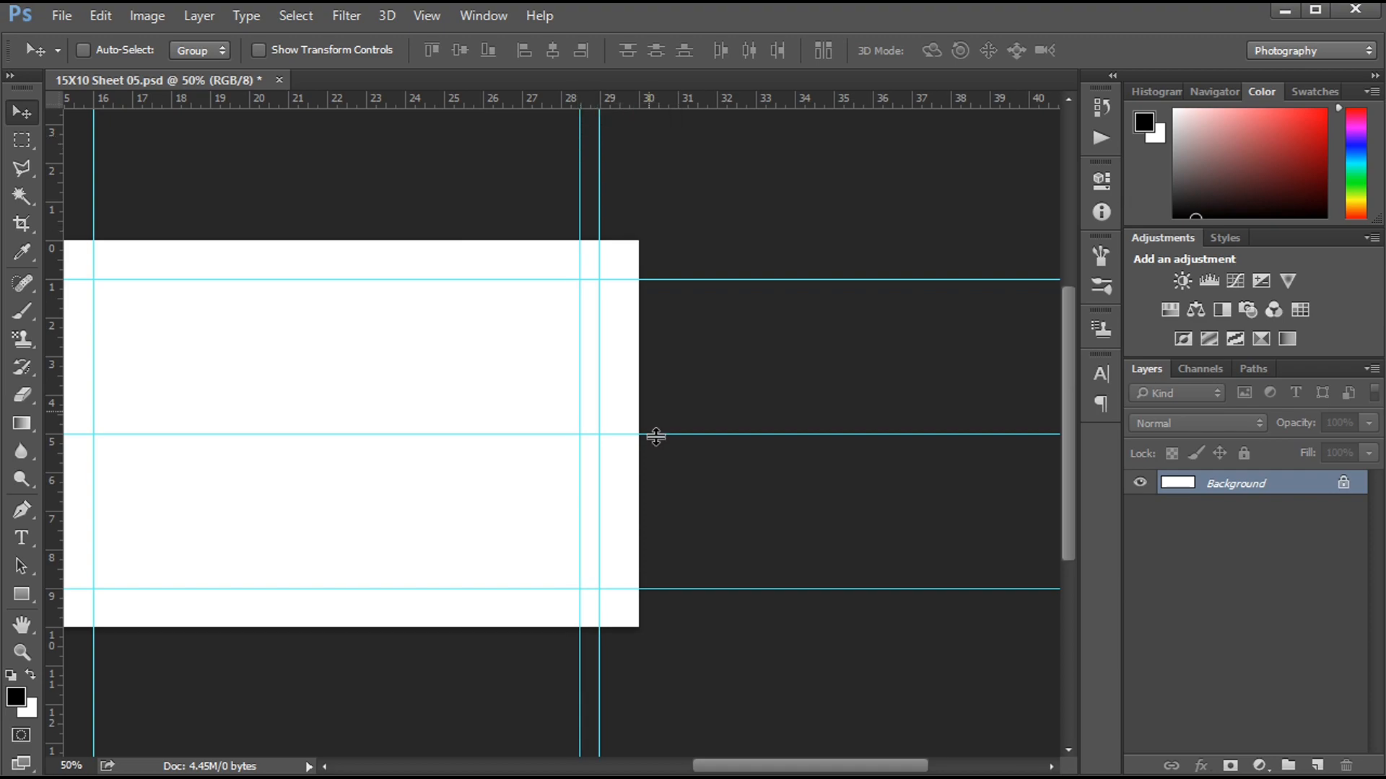
drag(733, 763, 570, 770)
drag(52, 334, 205, 344)
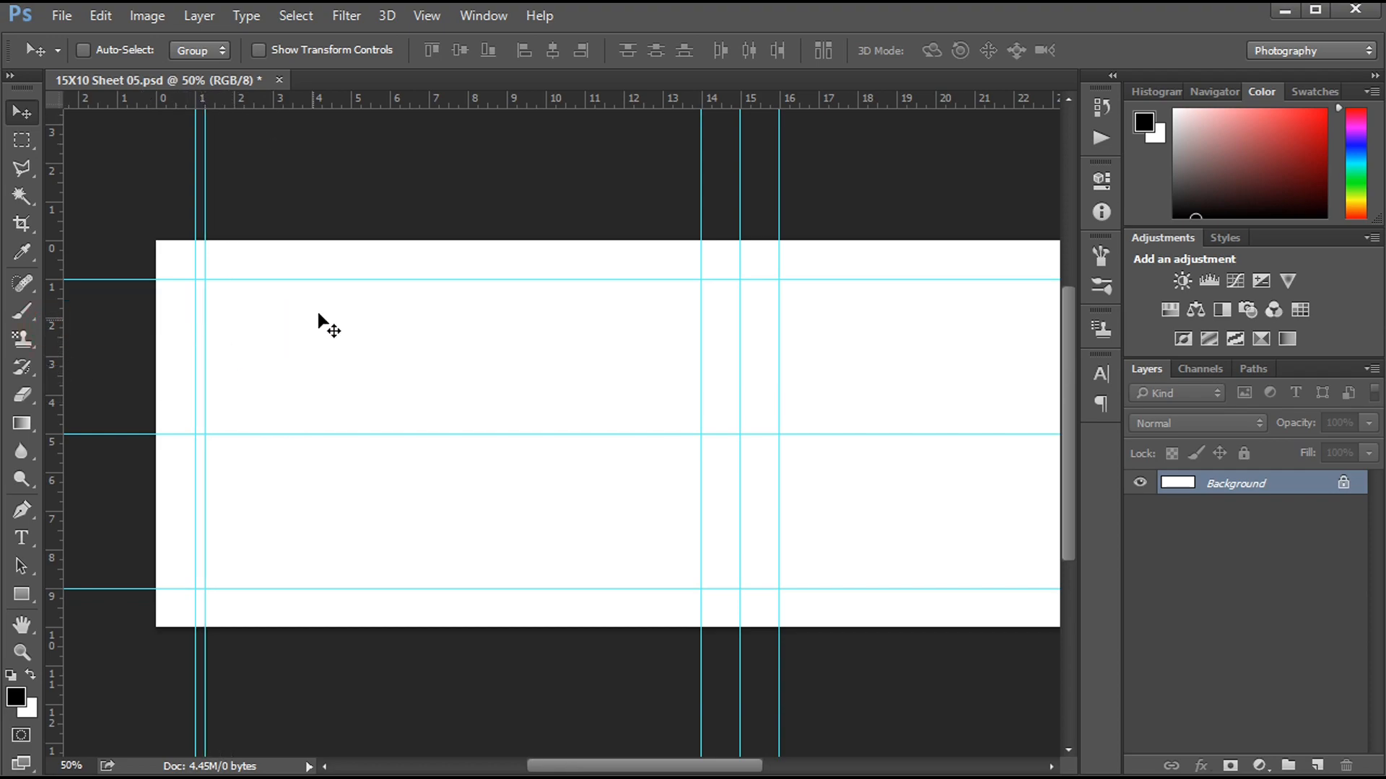
Step: Draw a full-height rectangle of about 918 x 720 px between the 1.25-inch and 14-inch vertical guides
click(21, 594)
drag(205, 242, 700, 627)
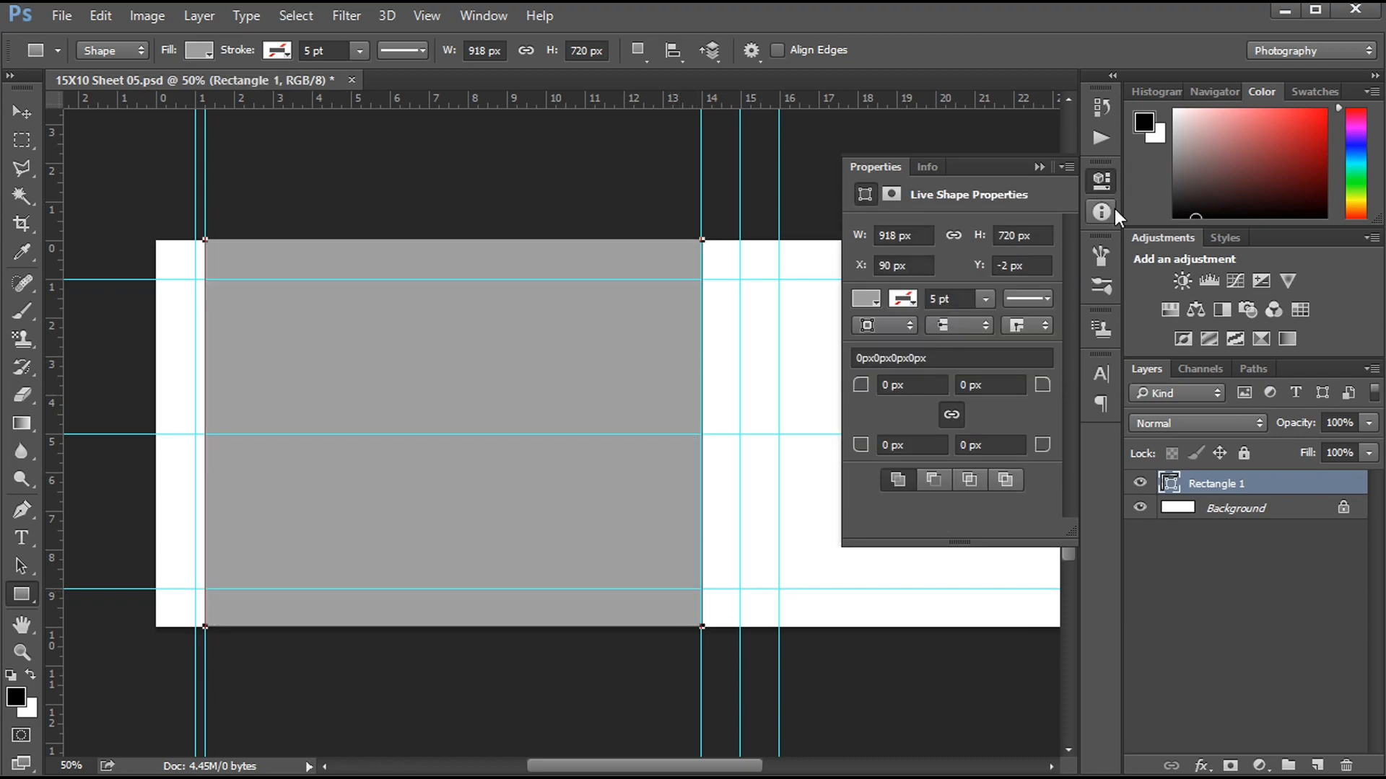
key(Return)
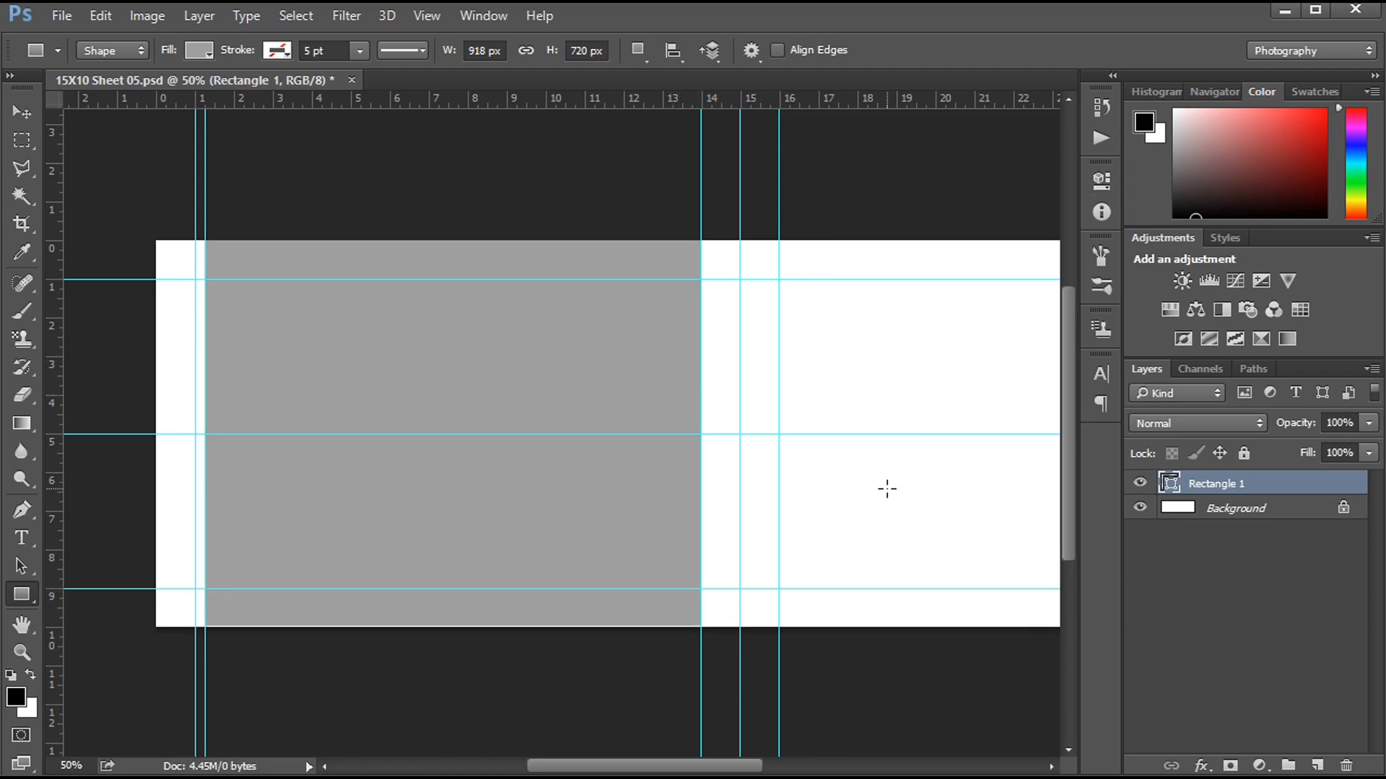
Step: Give the large left-page rectangle a solid black 5 pt stroke
click(270, 47)
click(229, 92)
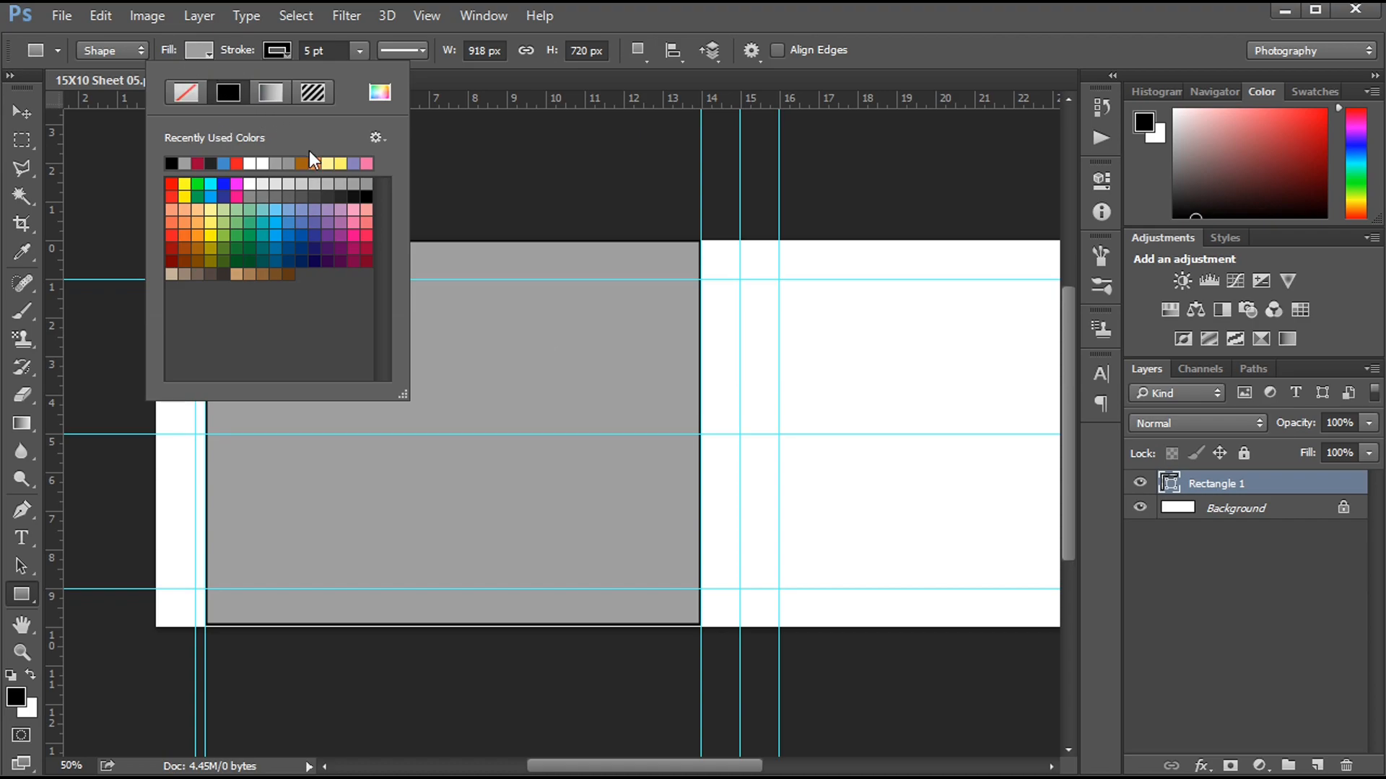
key(Return)
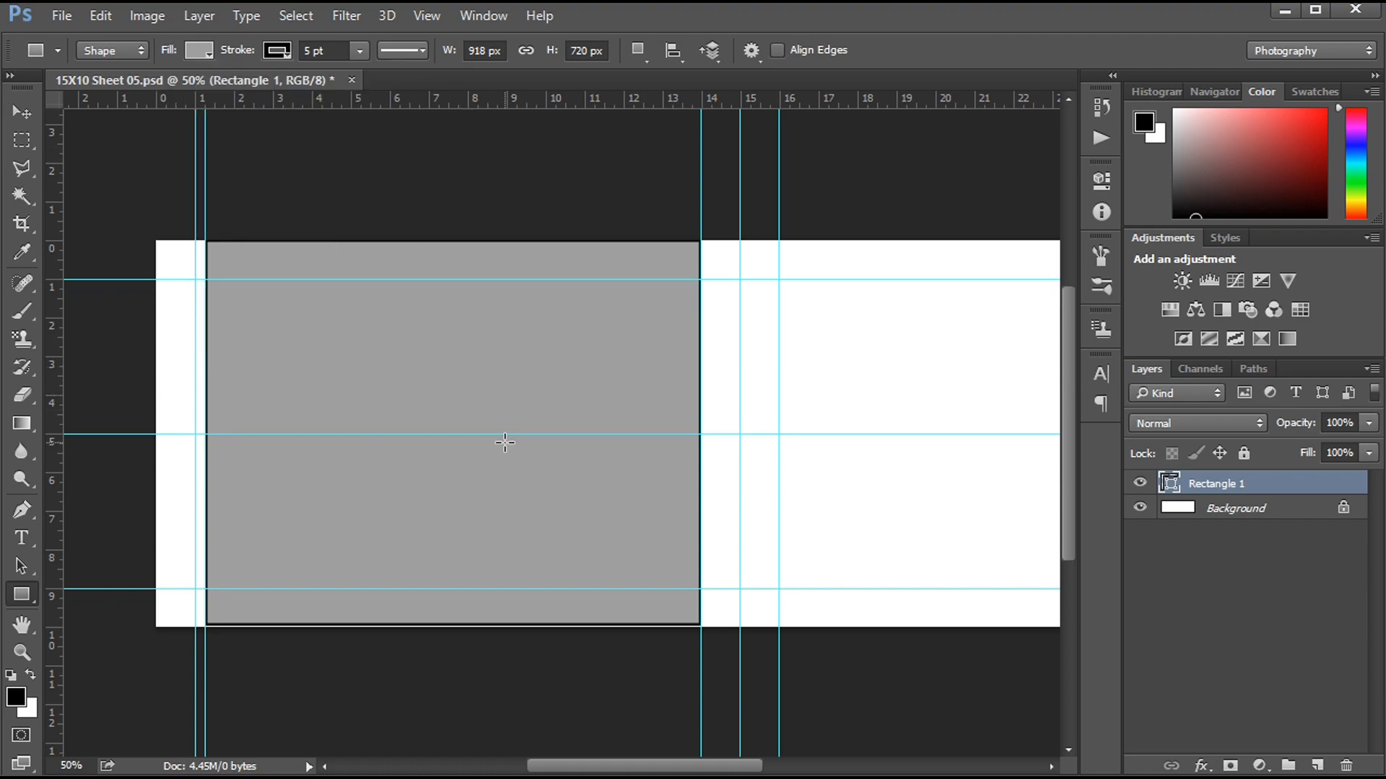
key(v)
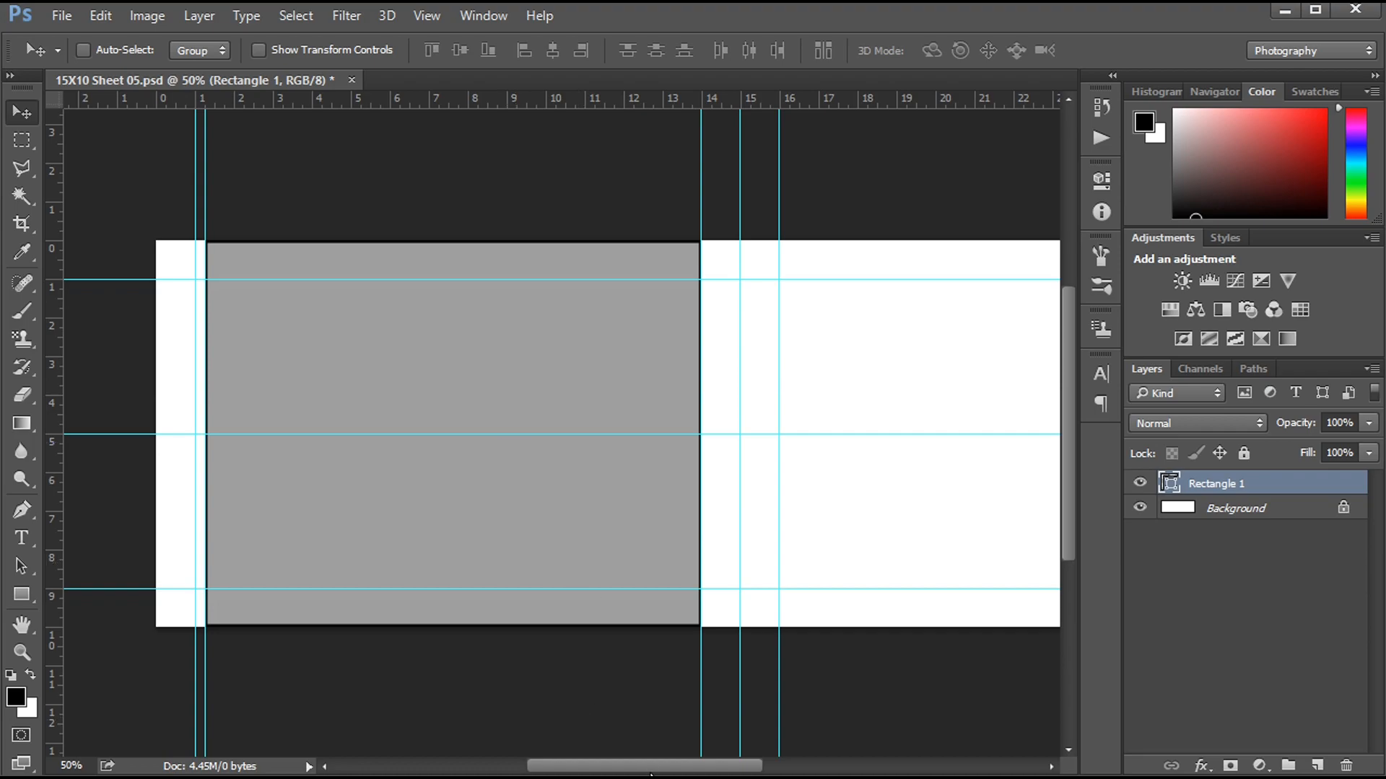
Step: Add horizontal guides about 0.1 inch above and below the middle horizontal guide at 5 inches
scroll(729, 521, right, 5)
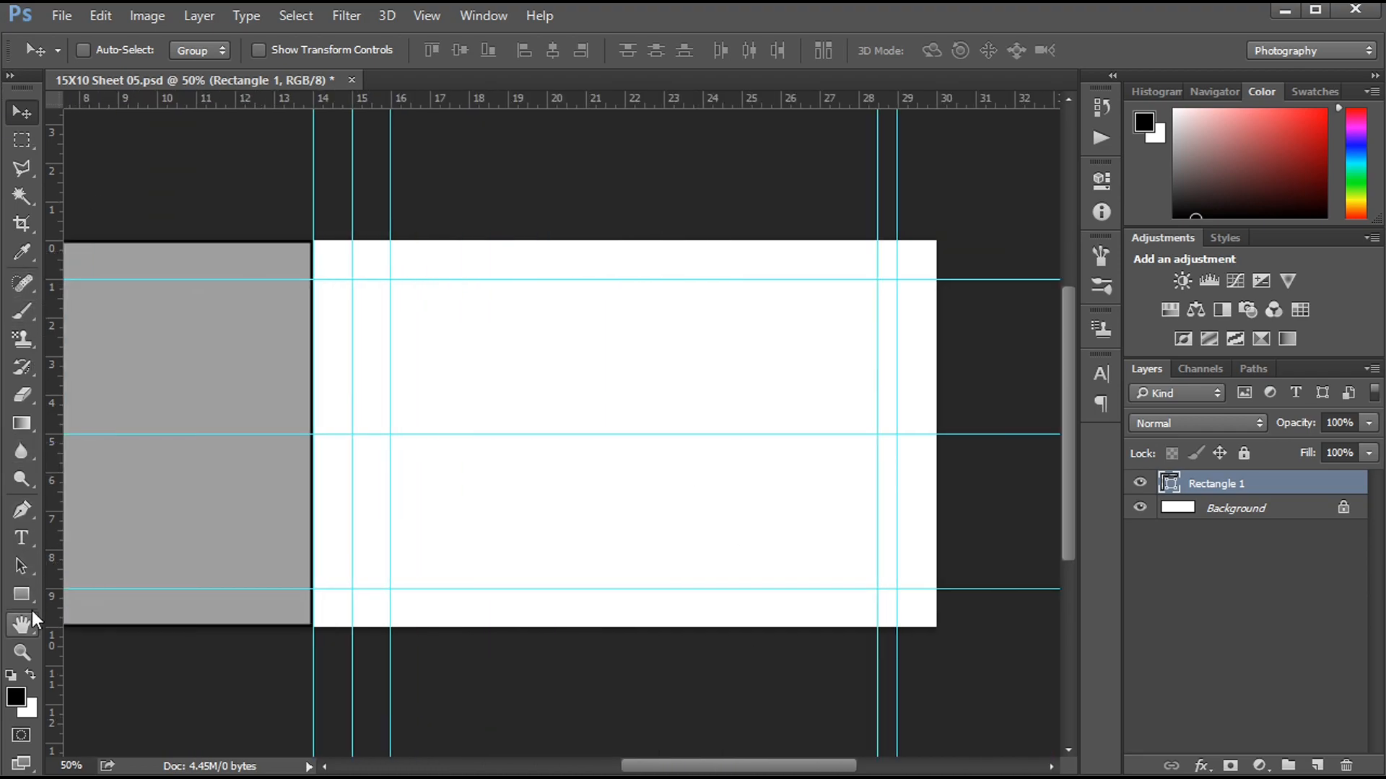
drag(609, 101, 572, 424)
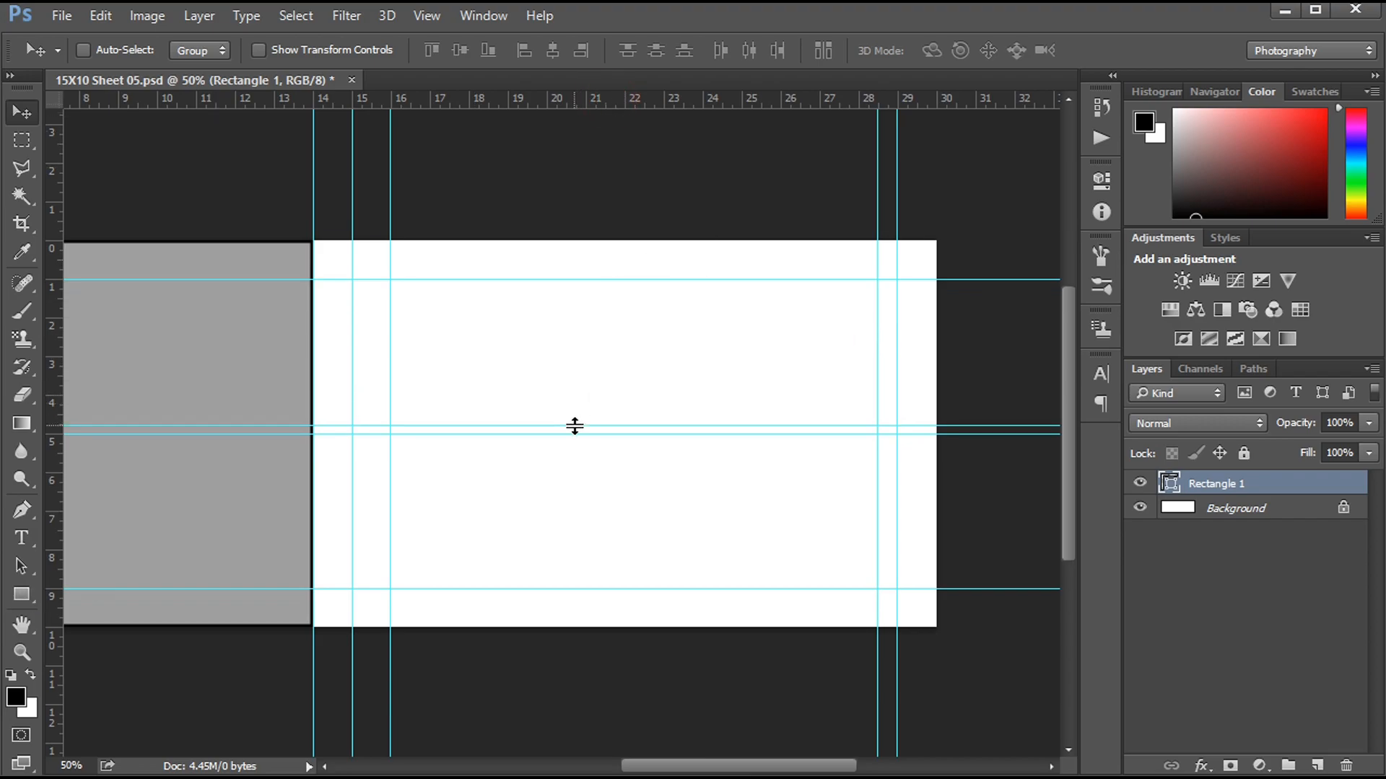
key(ctrl+plus)
key(ctrl+plus)
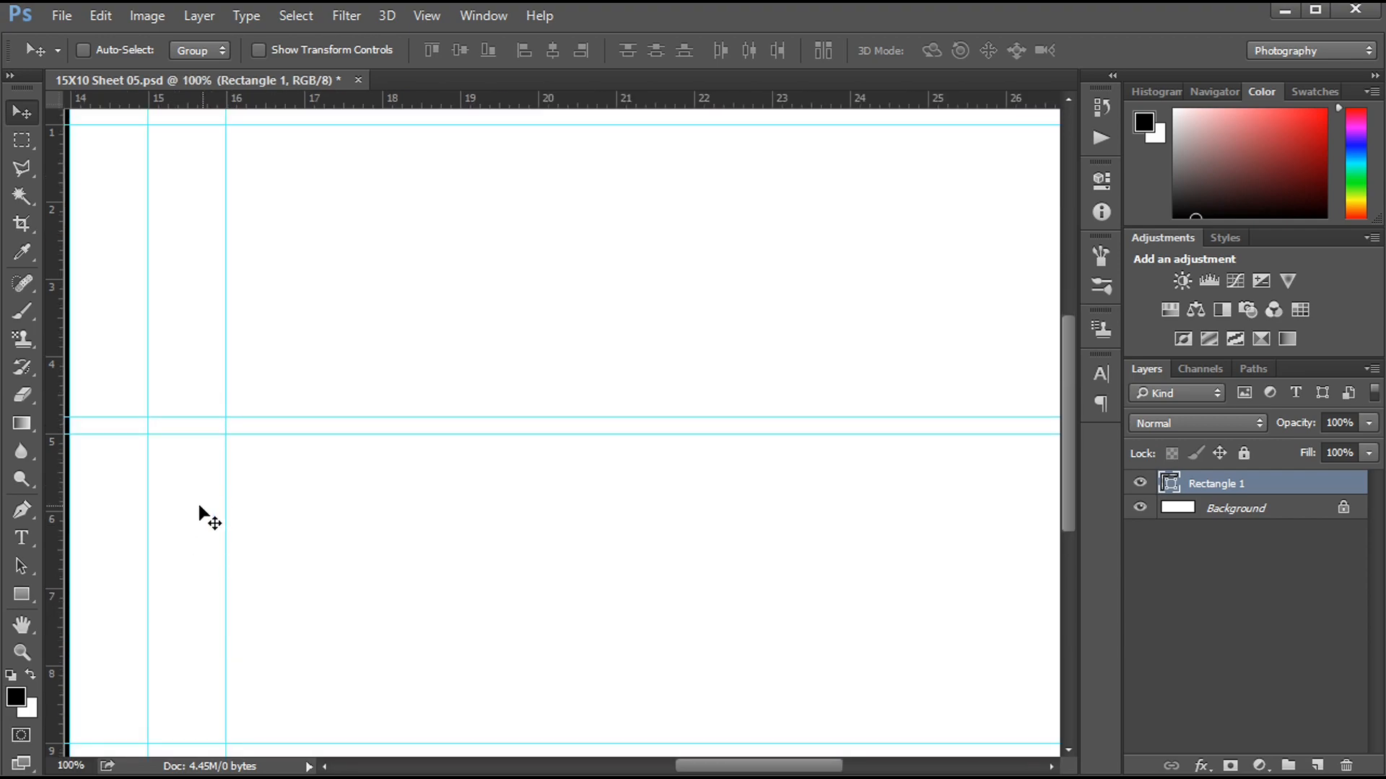
scroll(207, 516, left, 3)
drag(75, 421, 120, 433)
drag(289, 80, 203, 452)
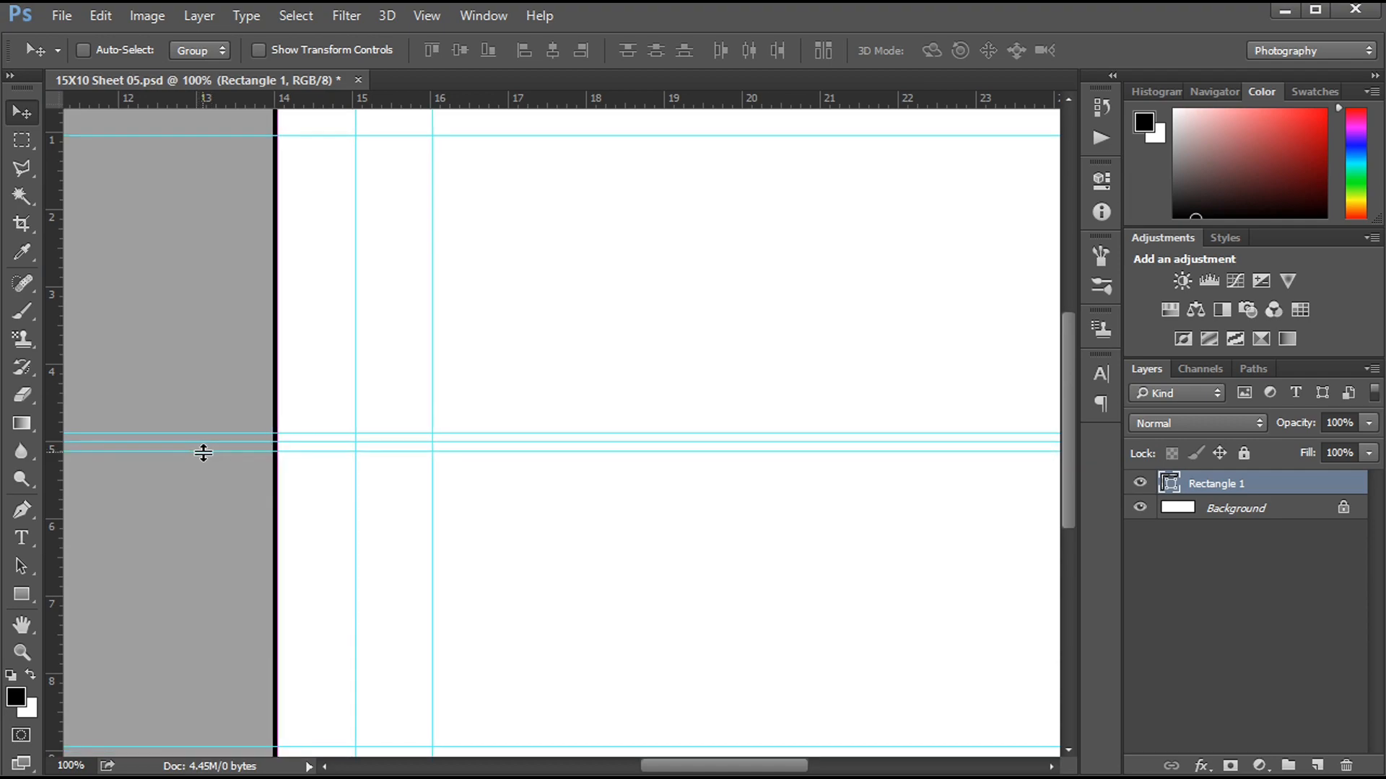
Step: Draw a rectangle of about 900 x 280 px on the right page's upper half, between the 16-inch and 28.5-inch guides
key(ctrl+minus)
key(ctrl+minus)
key(ctrl+minus)
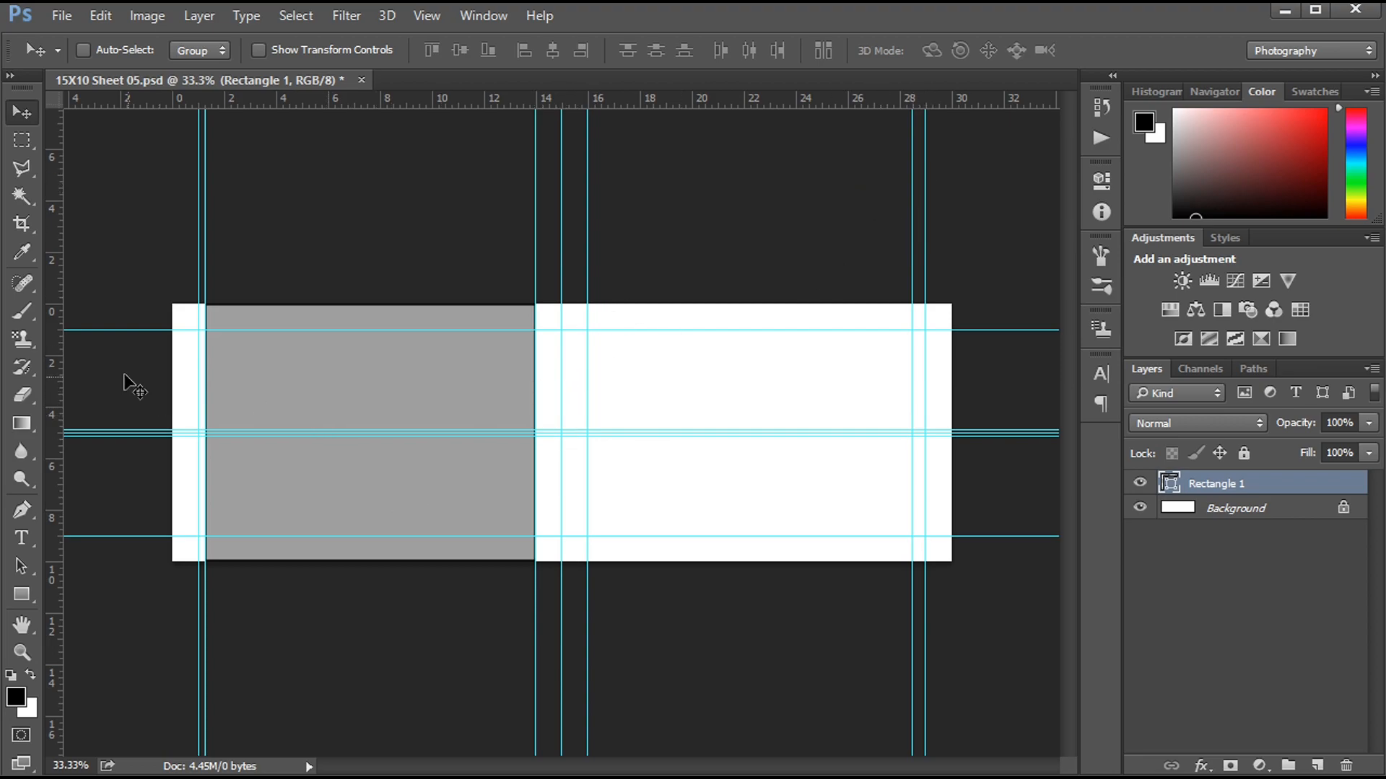
click(22, 594)
drag(586, 330, 912, 431)
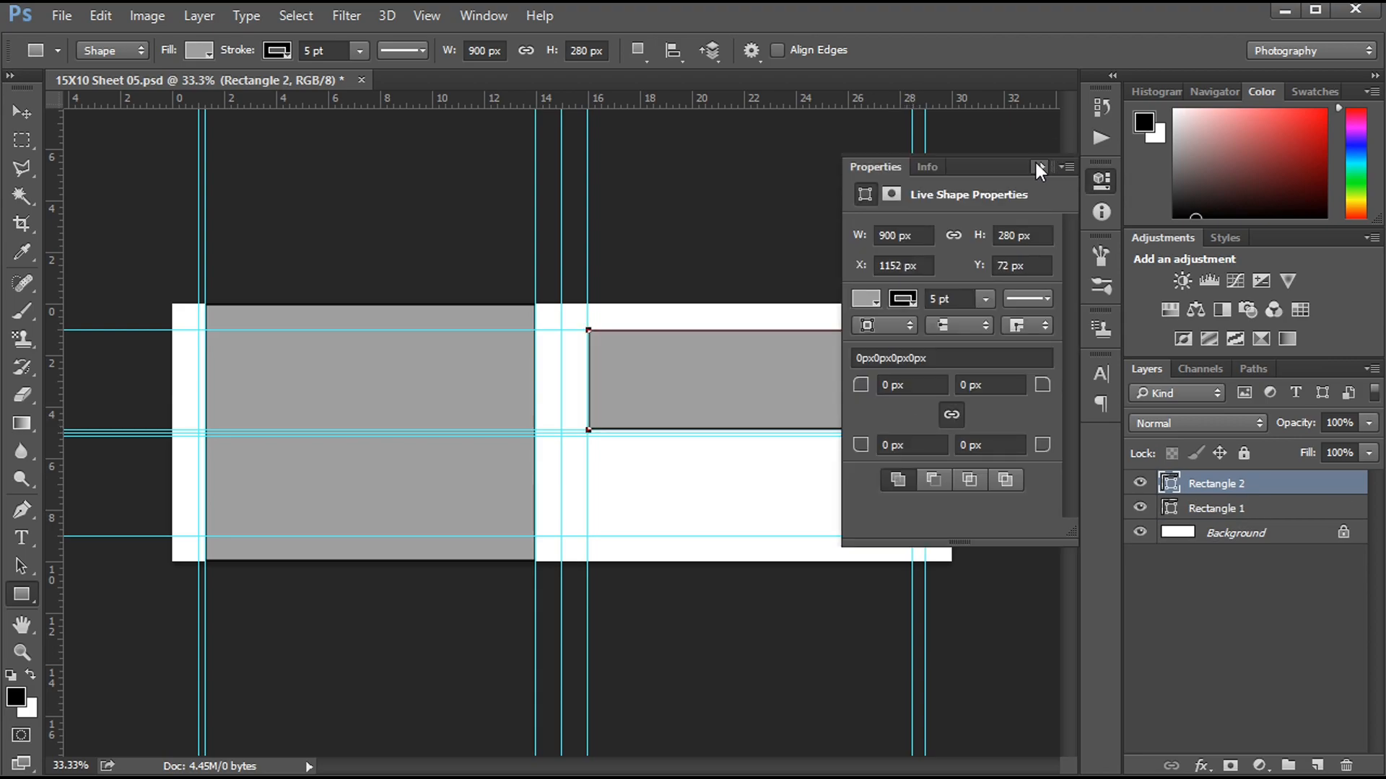
click(1036, 163)
key(Return)
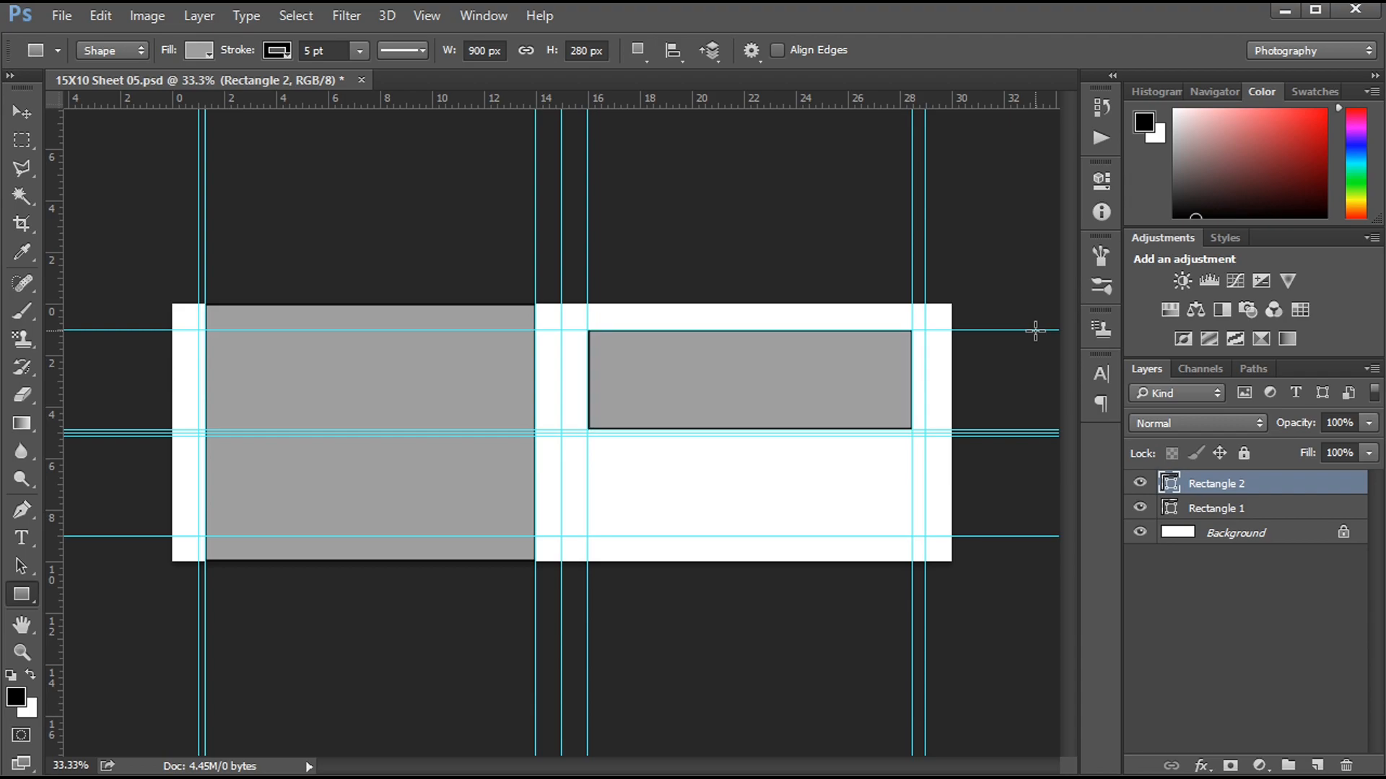
Step: Duplicate the right-page rectangle and place the copy directly below it, between the lower centre guide and the 9-inch guide
click(16, 110)
alt+drag(774, 359, 790, 471)
key(ctrl+plus)
key(ctrl+plus)
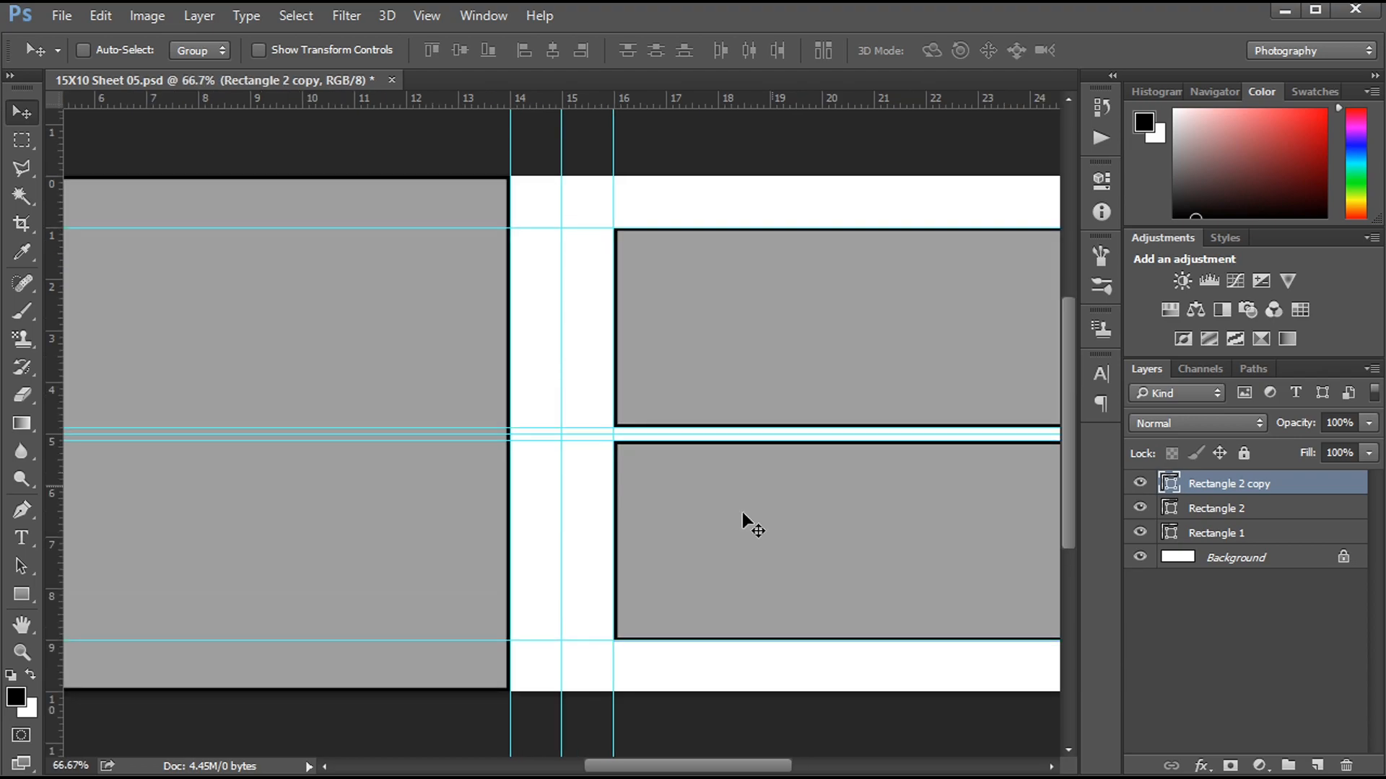
Step: Add a vertical guide at about 28.25 inches and narrow both right-page rectangles to it, at 98% width
drag(708, 769, 774, 770)
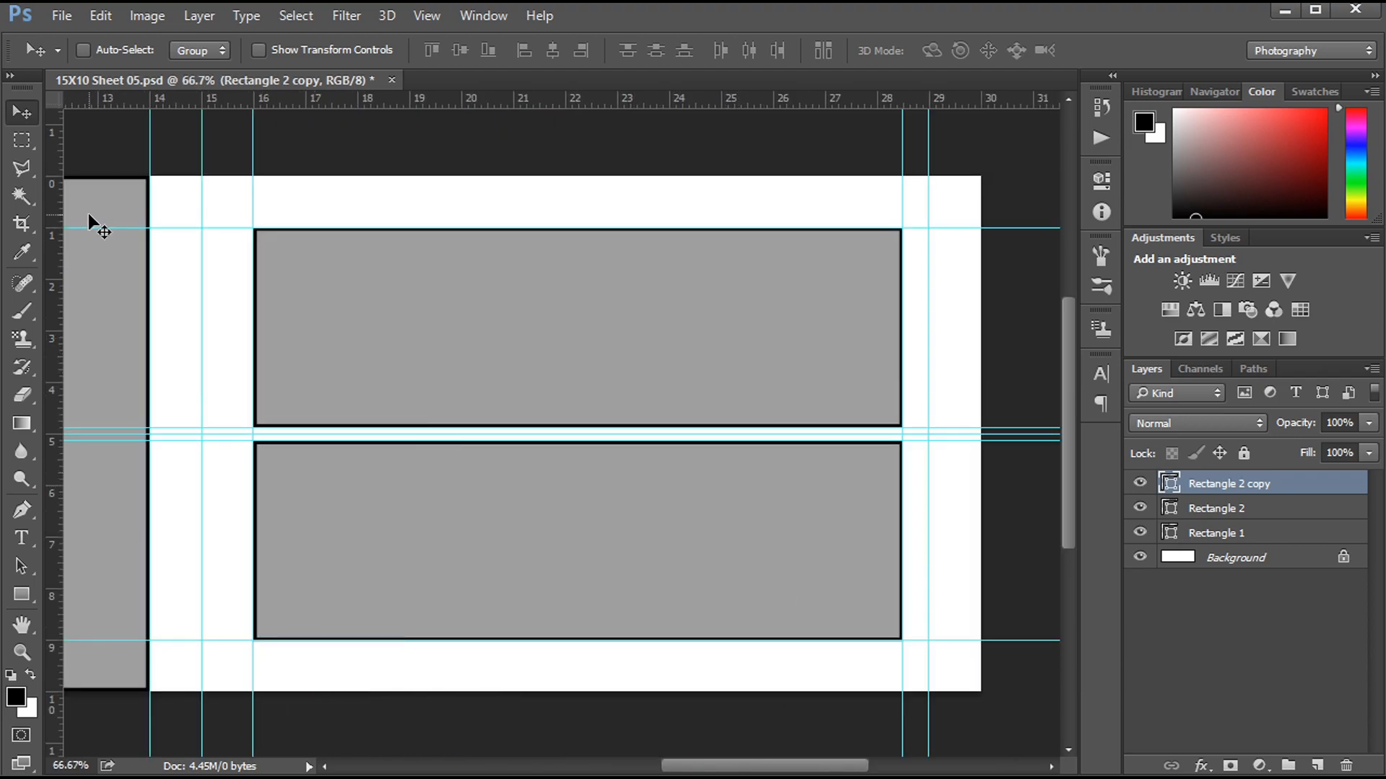
drag(50, 298, 891, 299)
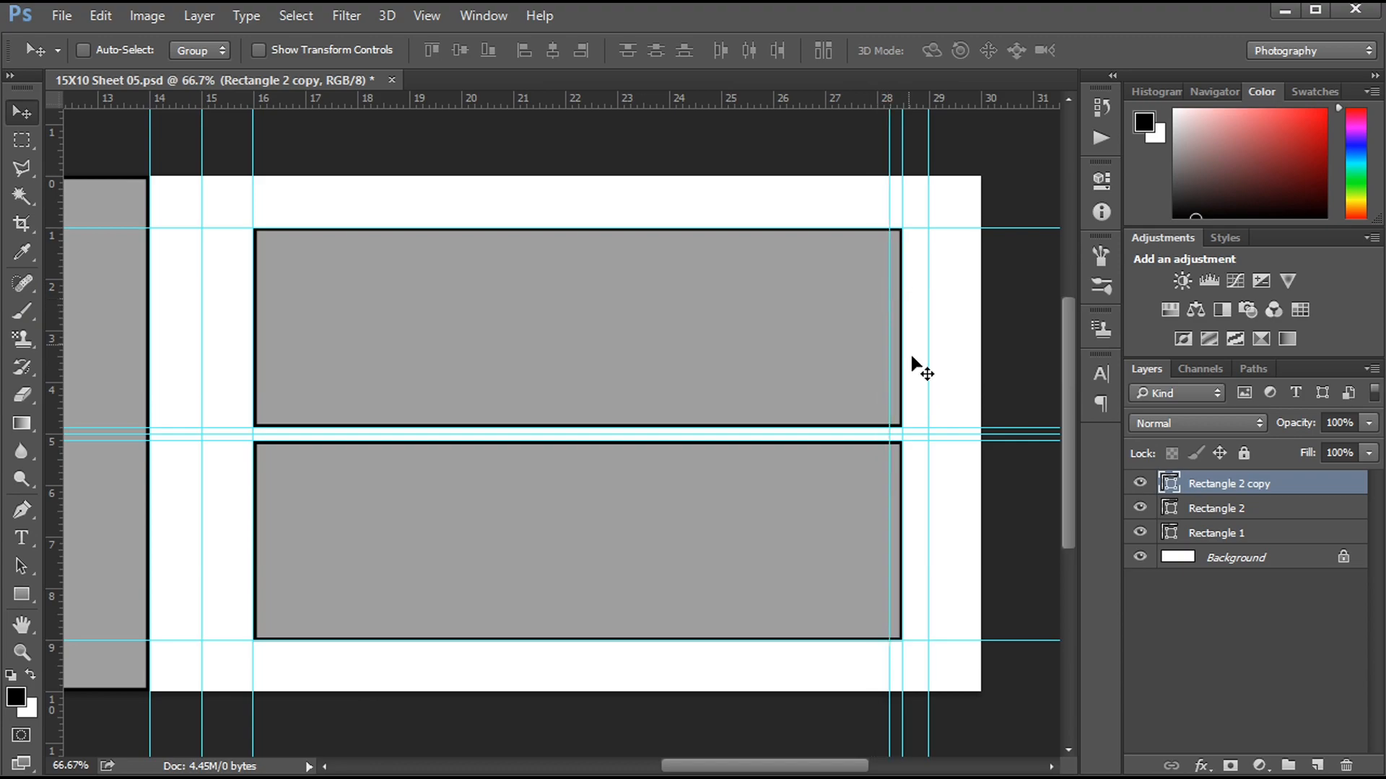
click(1216, 513)
ctrl+shift+click(887, 472)
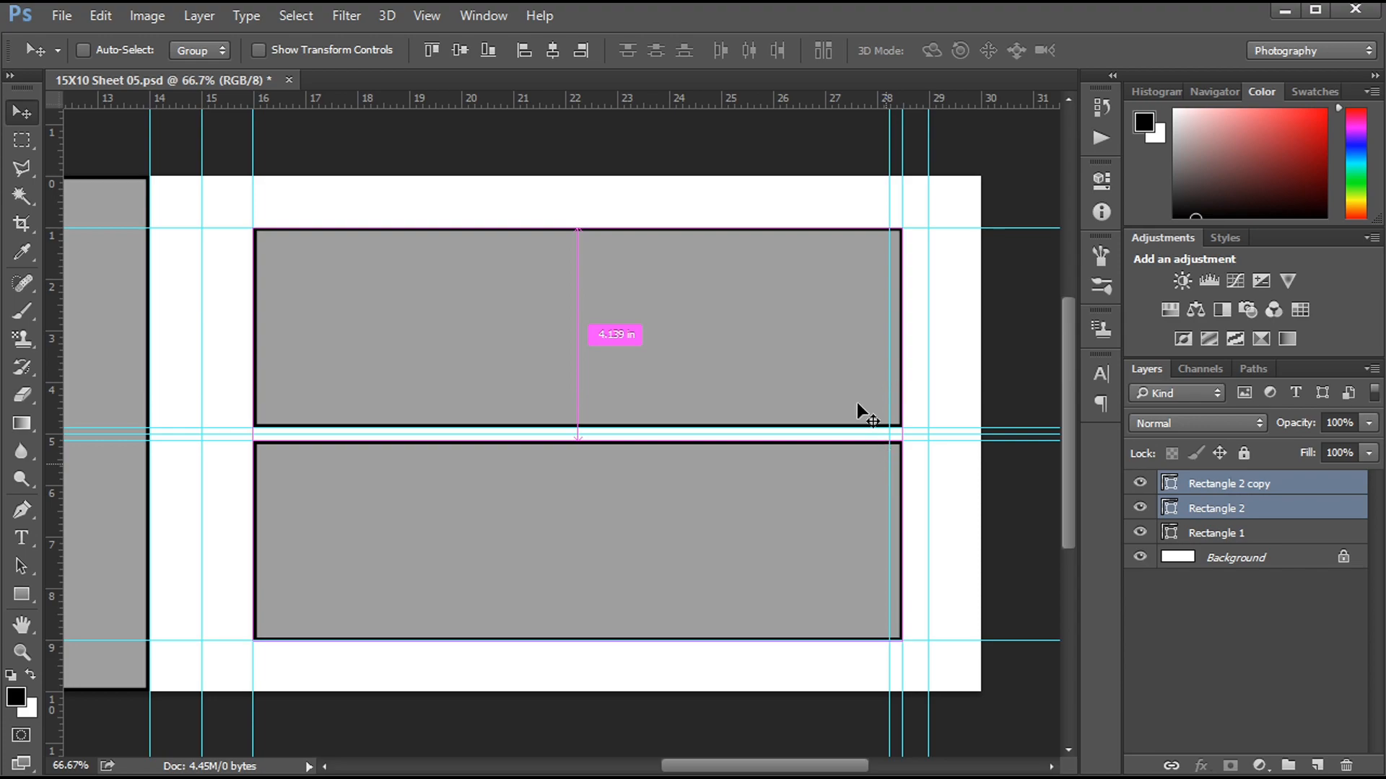
key(ctrl+t)
drag(901, 435, 892, 436)
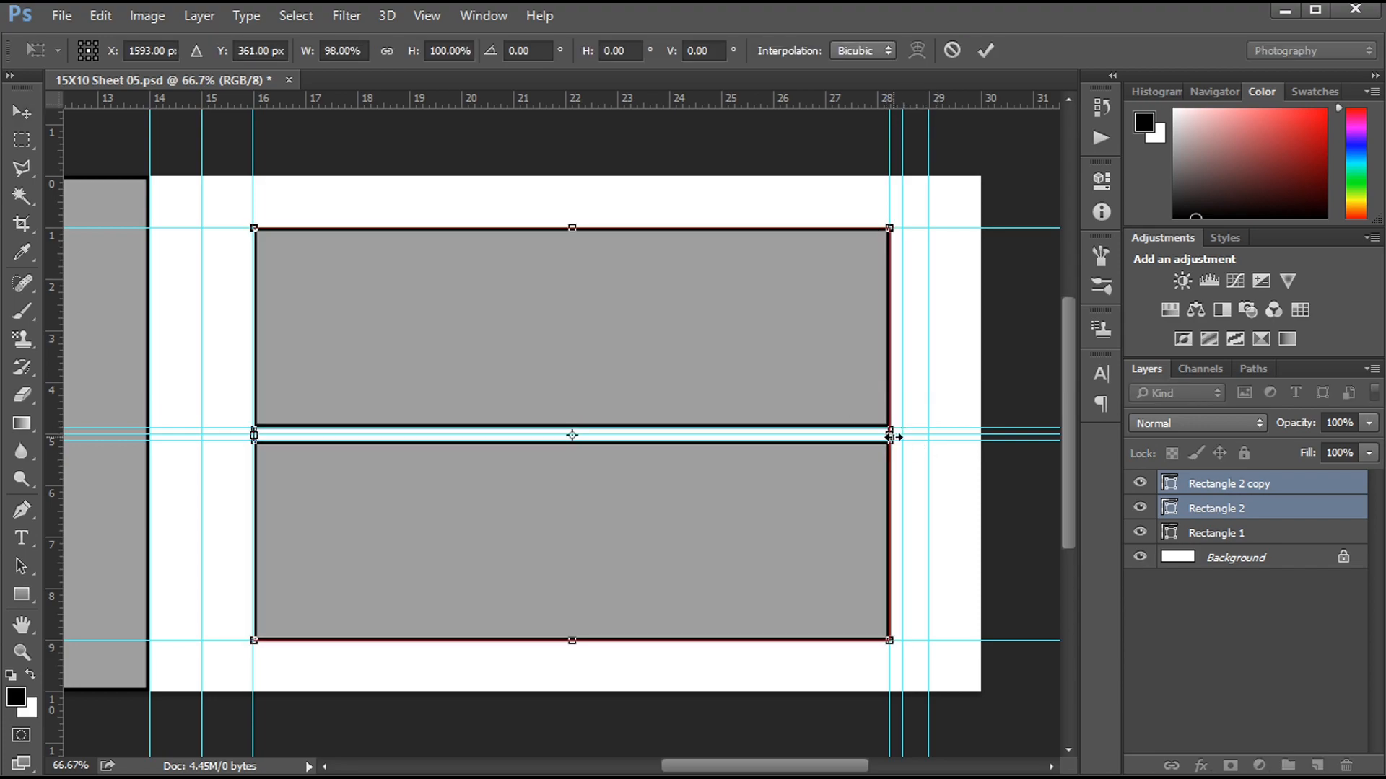
key(Return)
Step: Add two horizontal guides in the gap between the right-page rectangles, about 0.06 inch above and below the middle guide
key(ctrl+minus)
key(ctrl+minus)
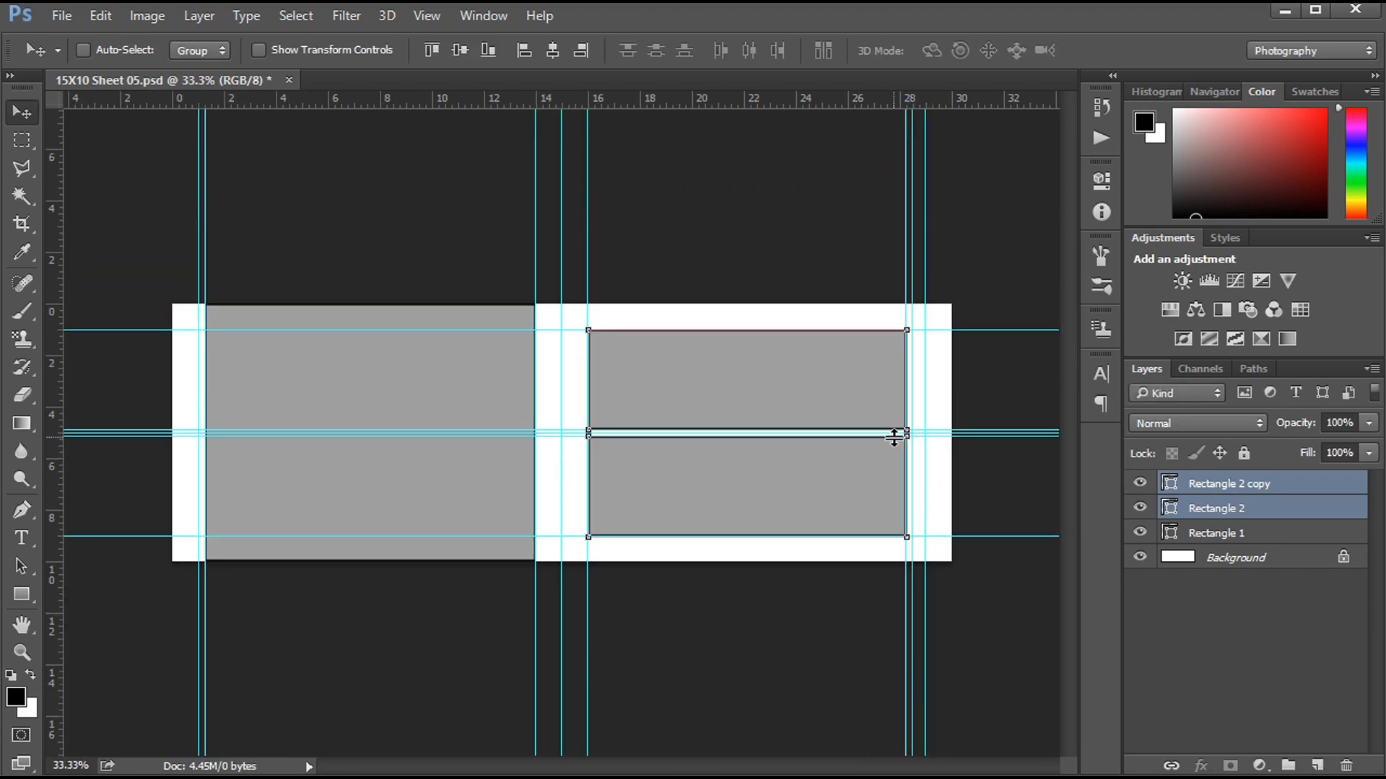
key(ctrl+plus)
key(ctrl+plus)
scroll(743, 685, right, 5)
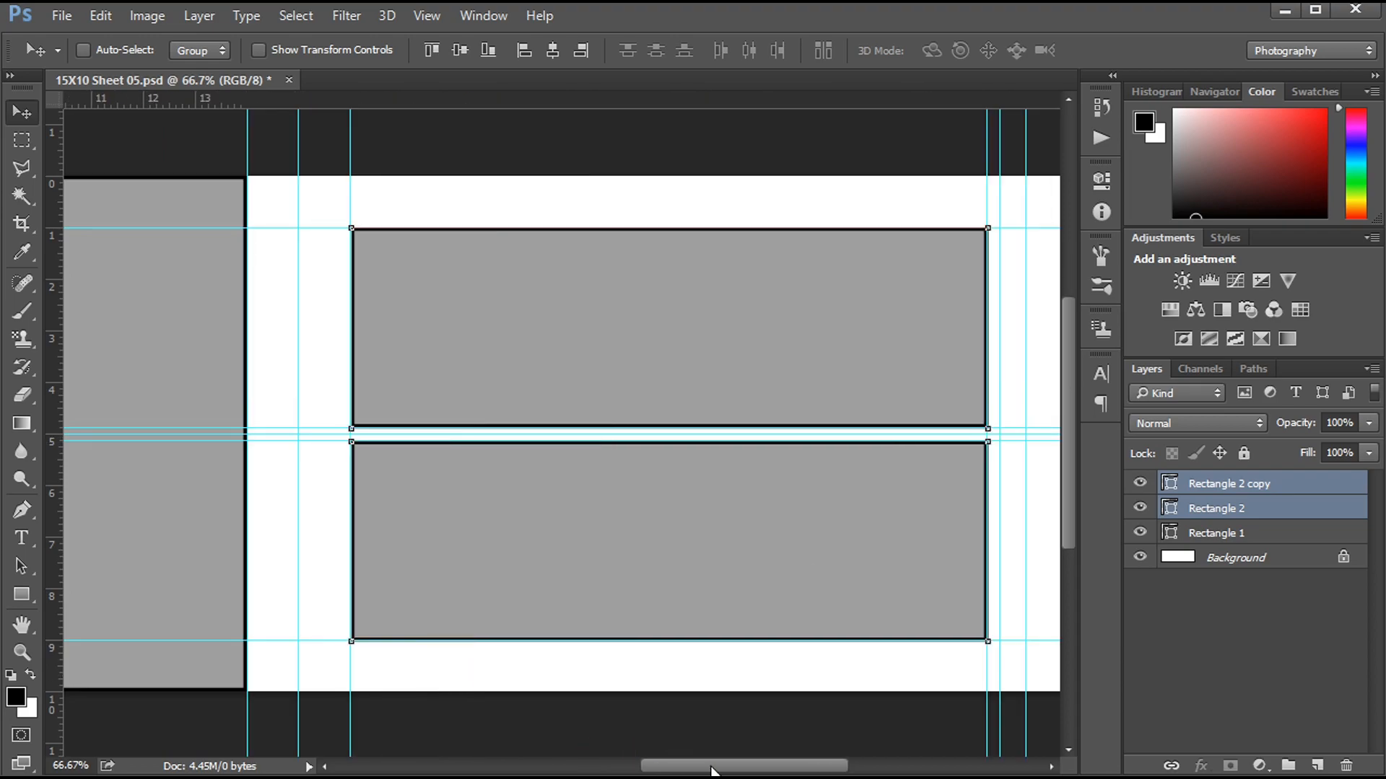
key(ctrl+plus)
key(ctrl+plus)
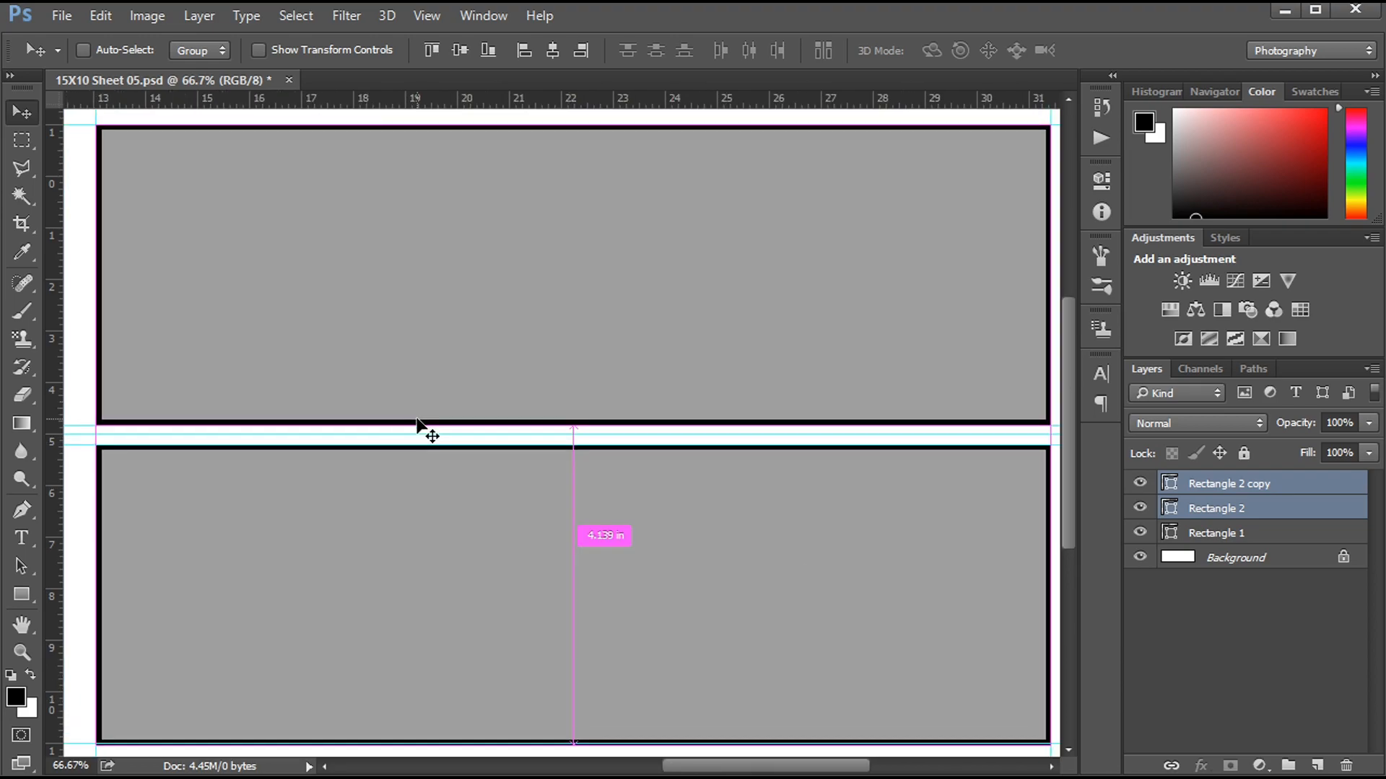
drag(210, 101, 88, 425)
drag(159, 94, 92, 444)
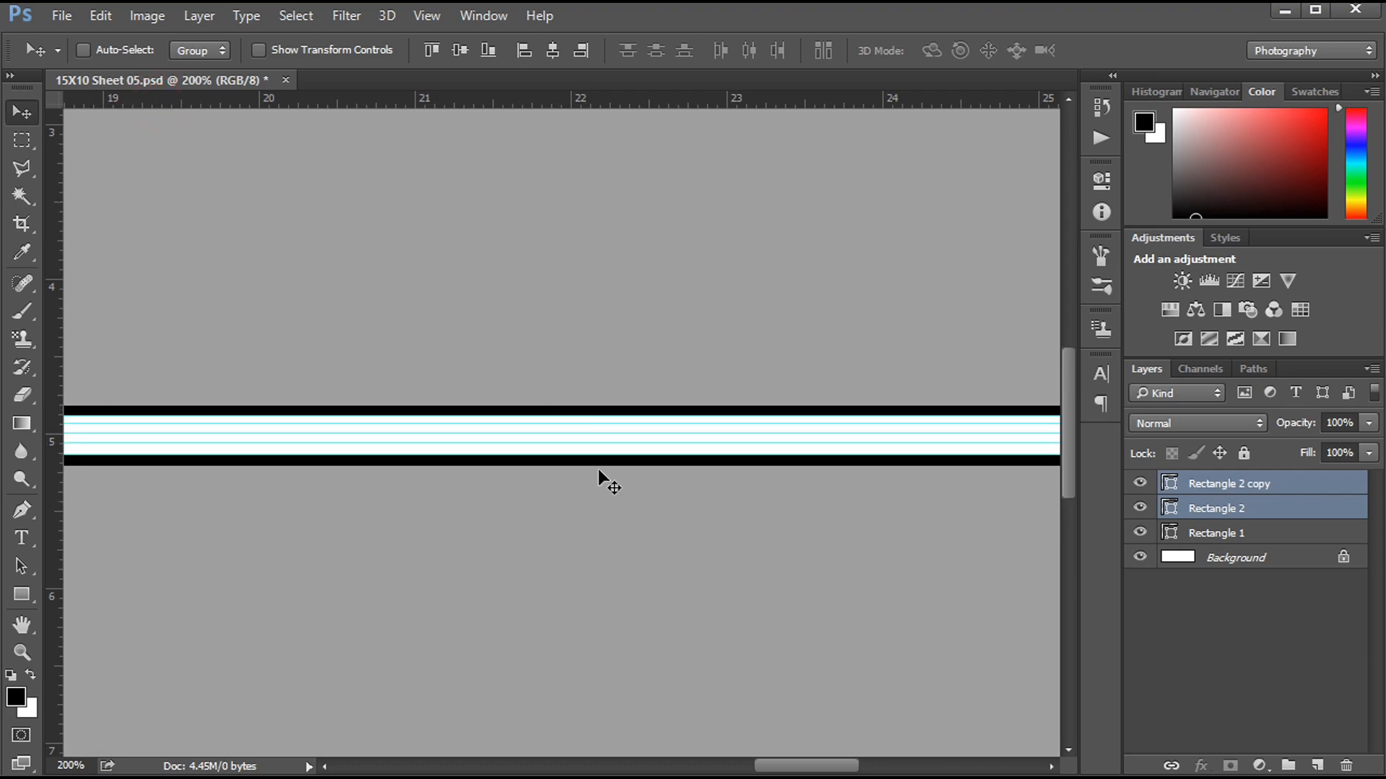
Step: Stretch the upper right-page rectangle's bottom edge down to the new guide just above the middle one
click(1267, 508)
key(Down)
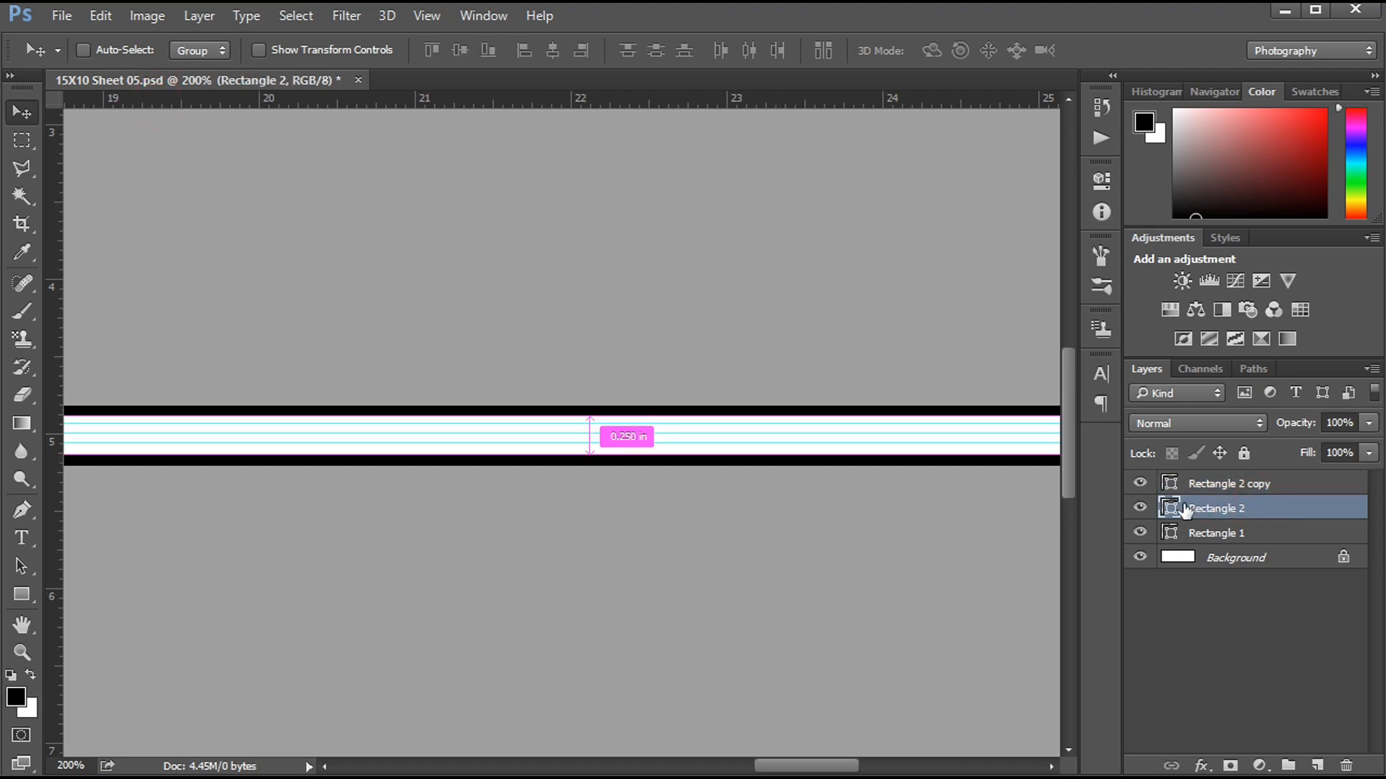
key(ctrl+t)
drag(594, 419, 590, 421)
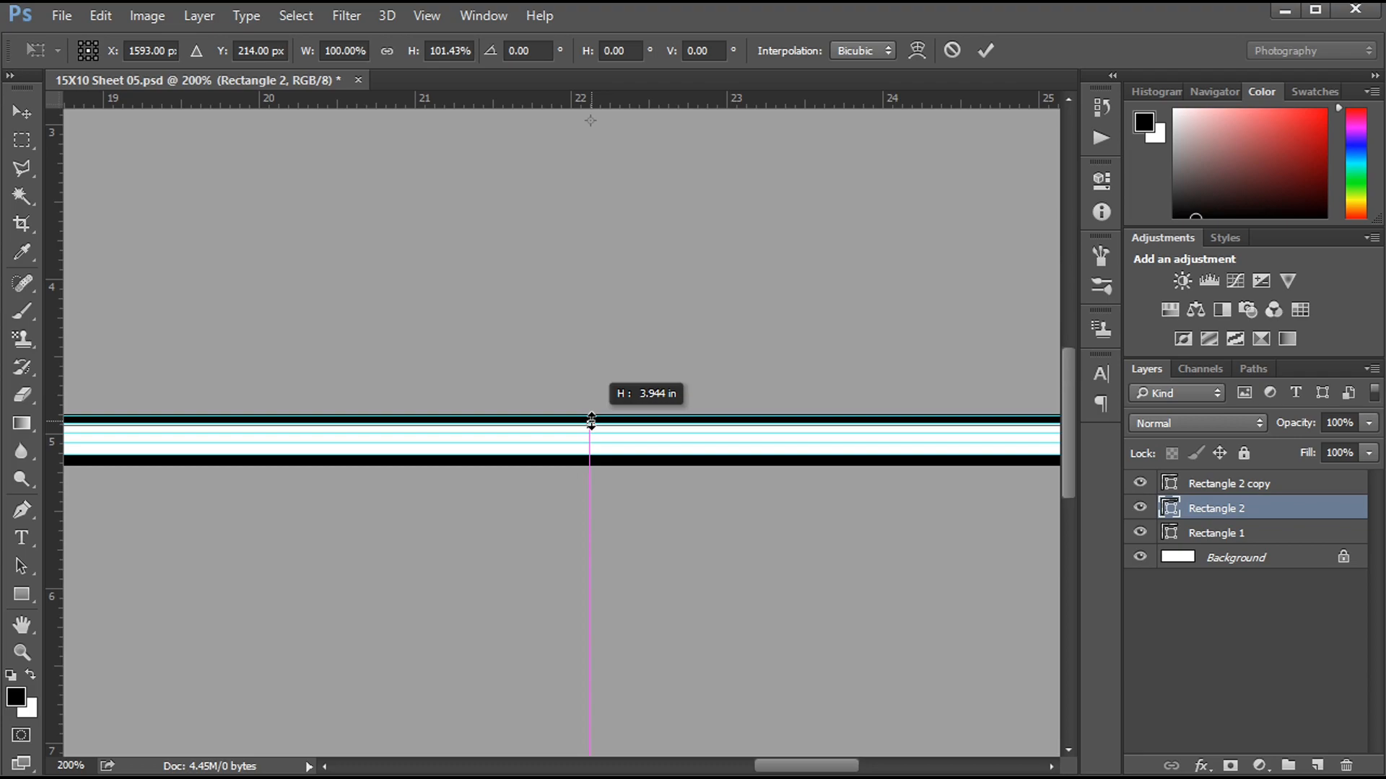
drag(591, 421, 591, 420)
key(Return)
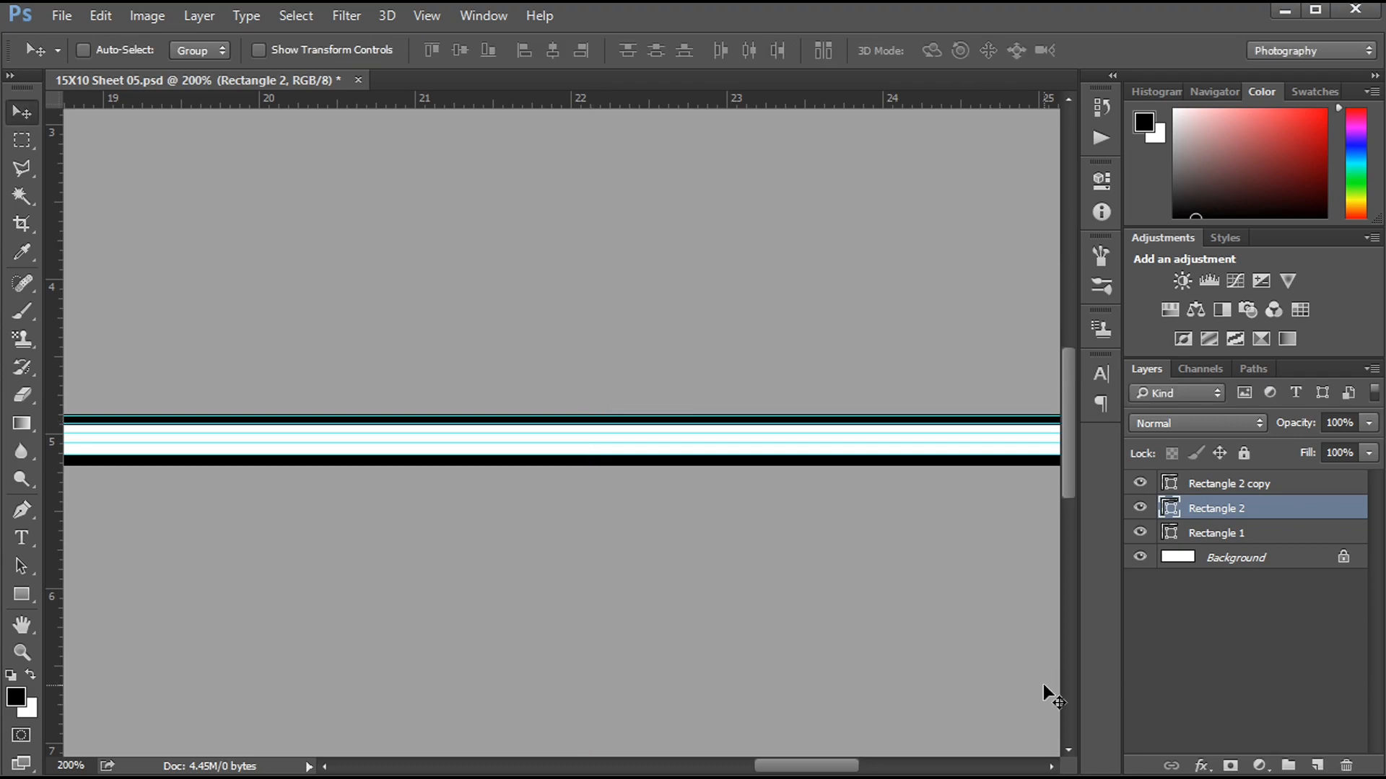
Step: Stretch the lower right-page rectangle's top edge to the guide just below the middle, at 102.50% height, hide the guides and apply the transformation
key(alt+bracketright)
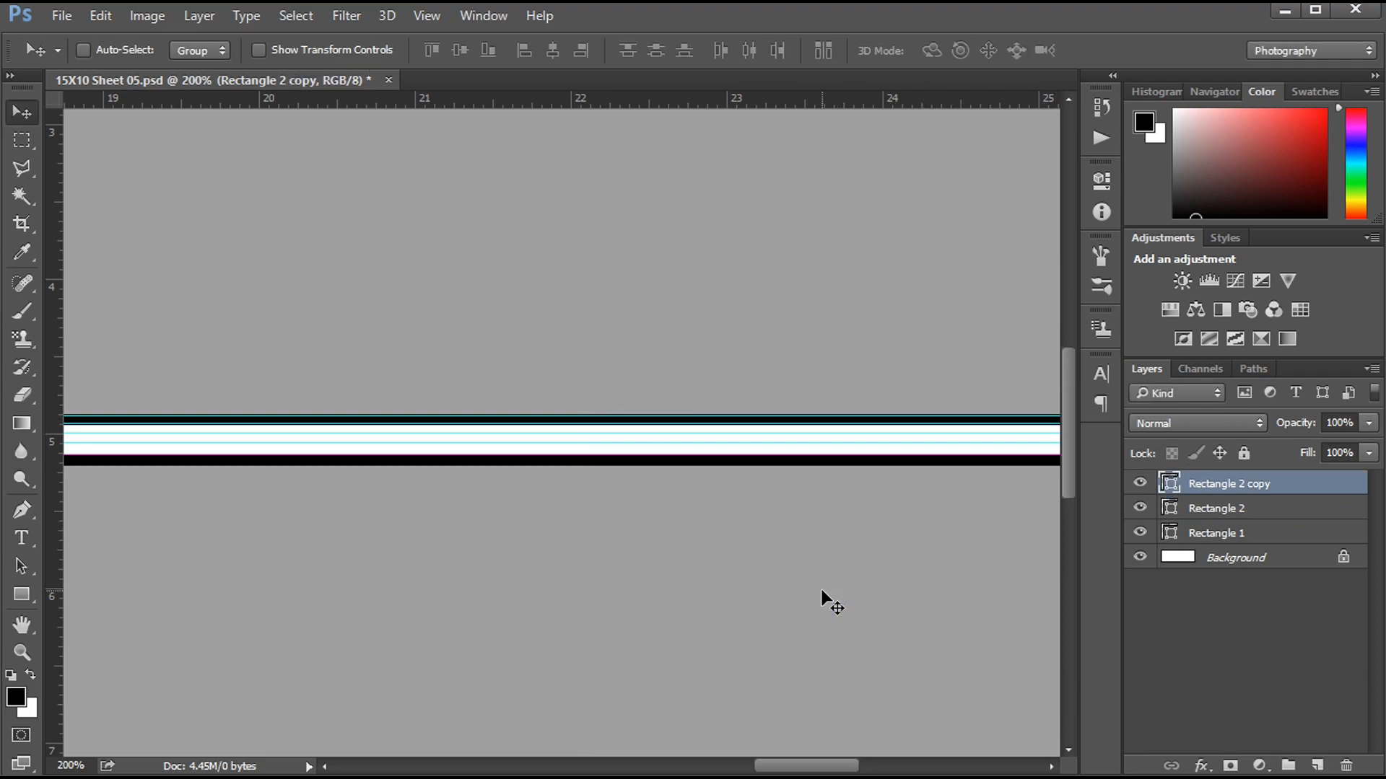
key(ctrl+t)
drag(592, 459, 591, 449)
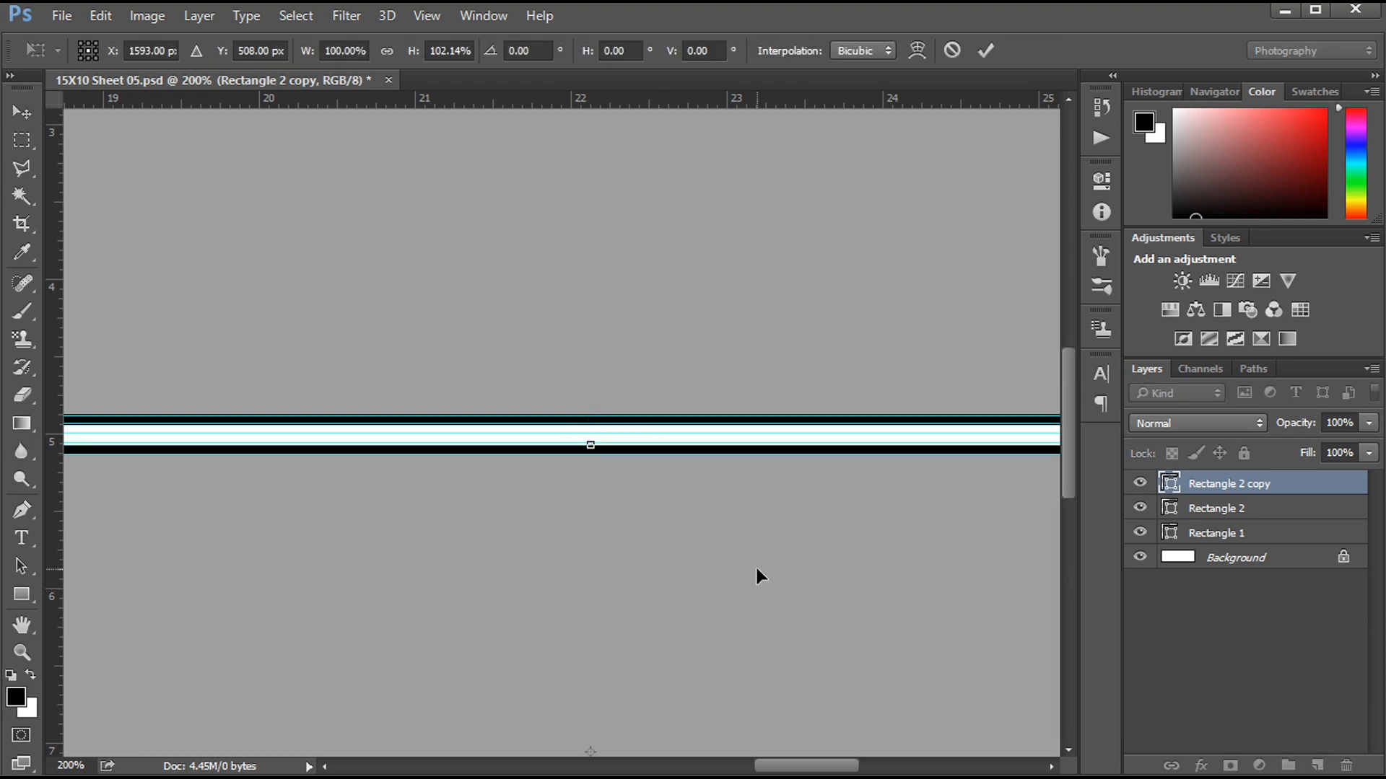
click(589, 443)
drag(589, 442, 591, 445)
key(ctrl+0)
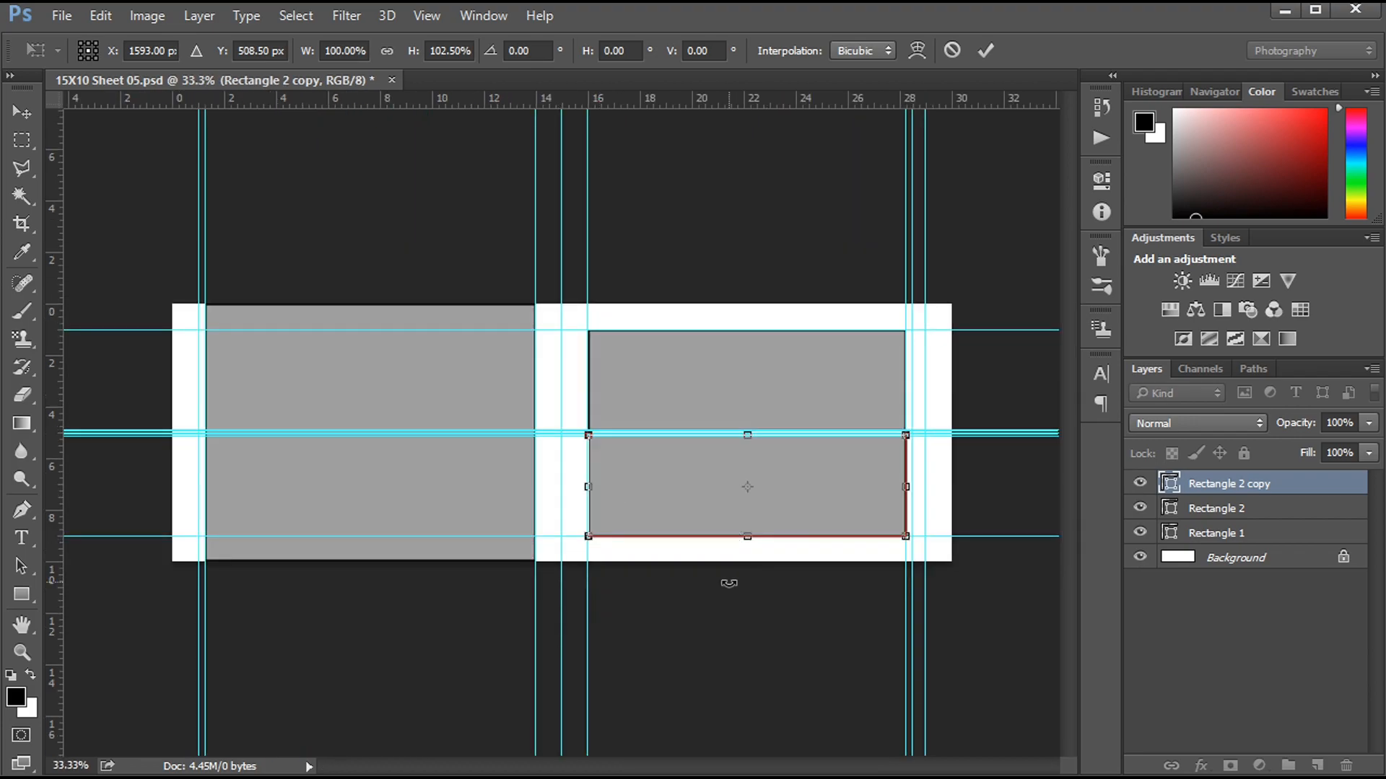
key(ctrl+h)
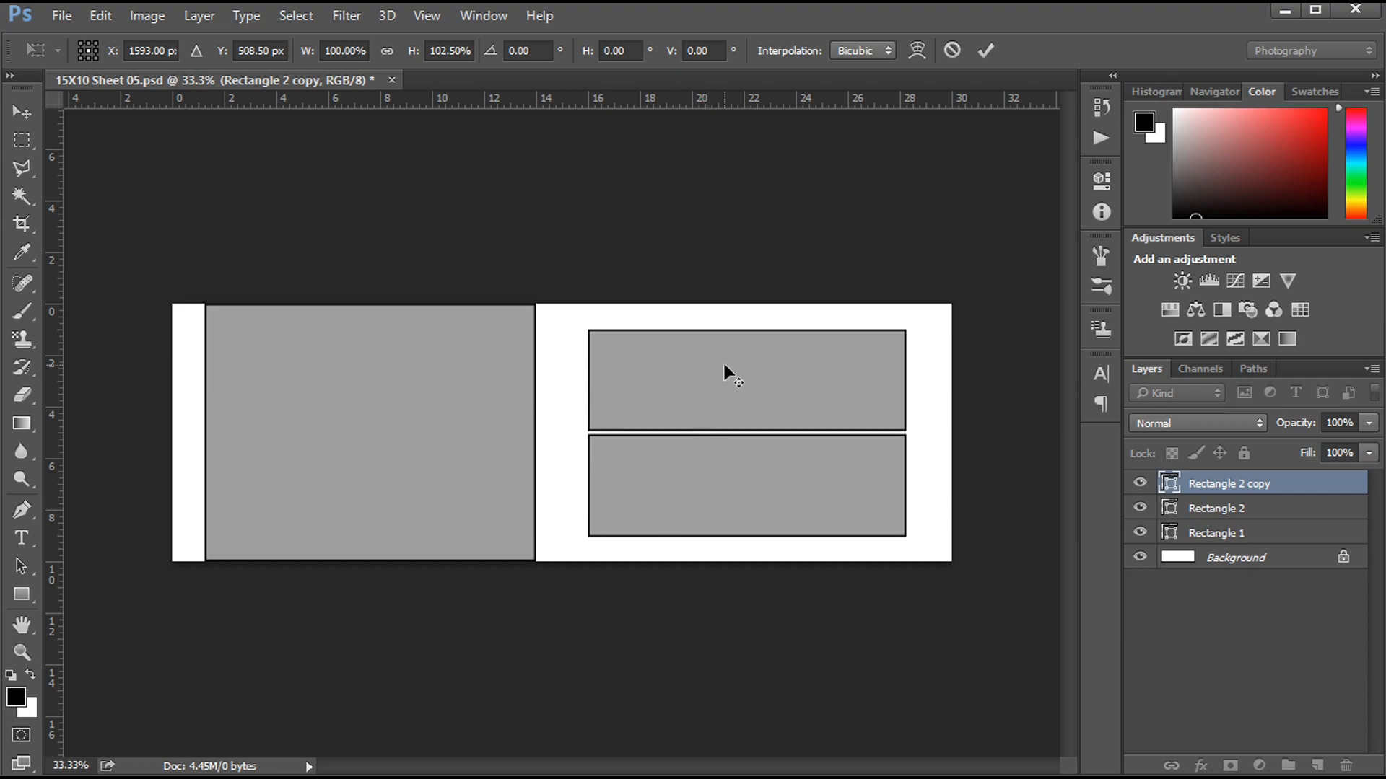
click(23, 112)
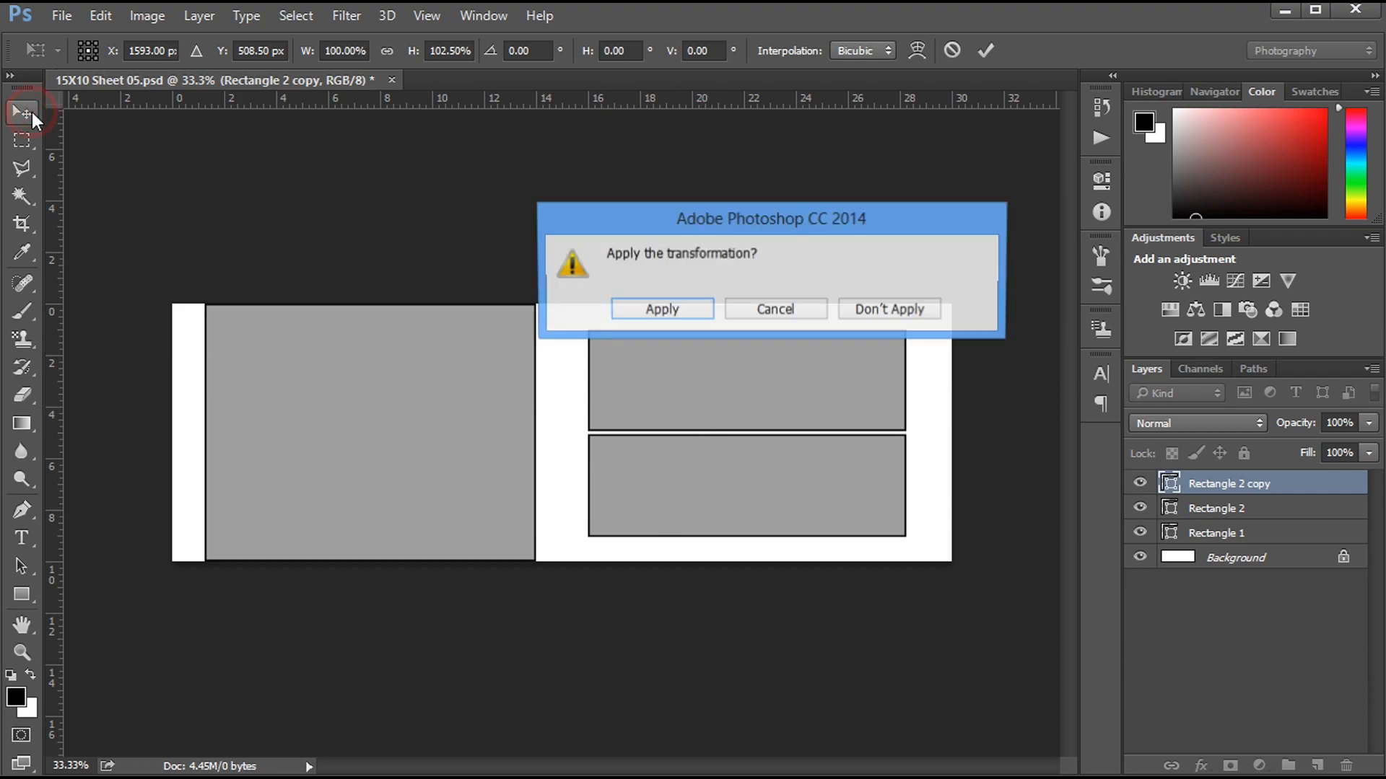
click(661, 309)
Step: Remove the stroke from the lower right-page rectangle
click(21, 594)
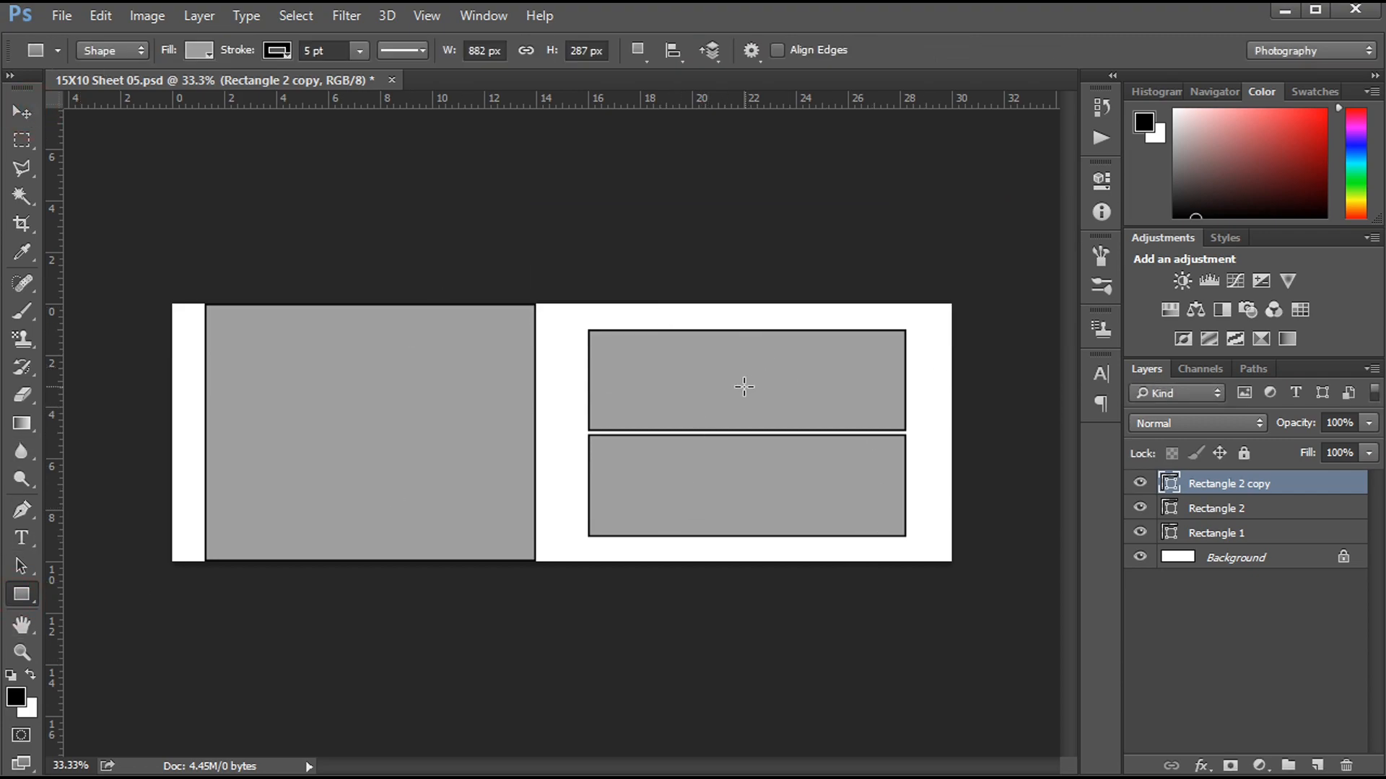
click(267, 53)
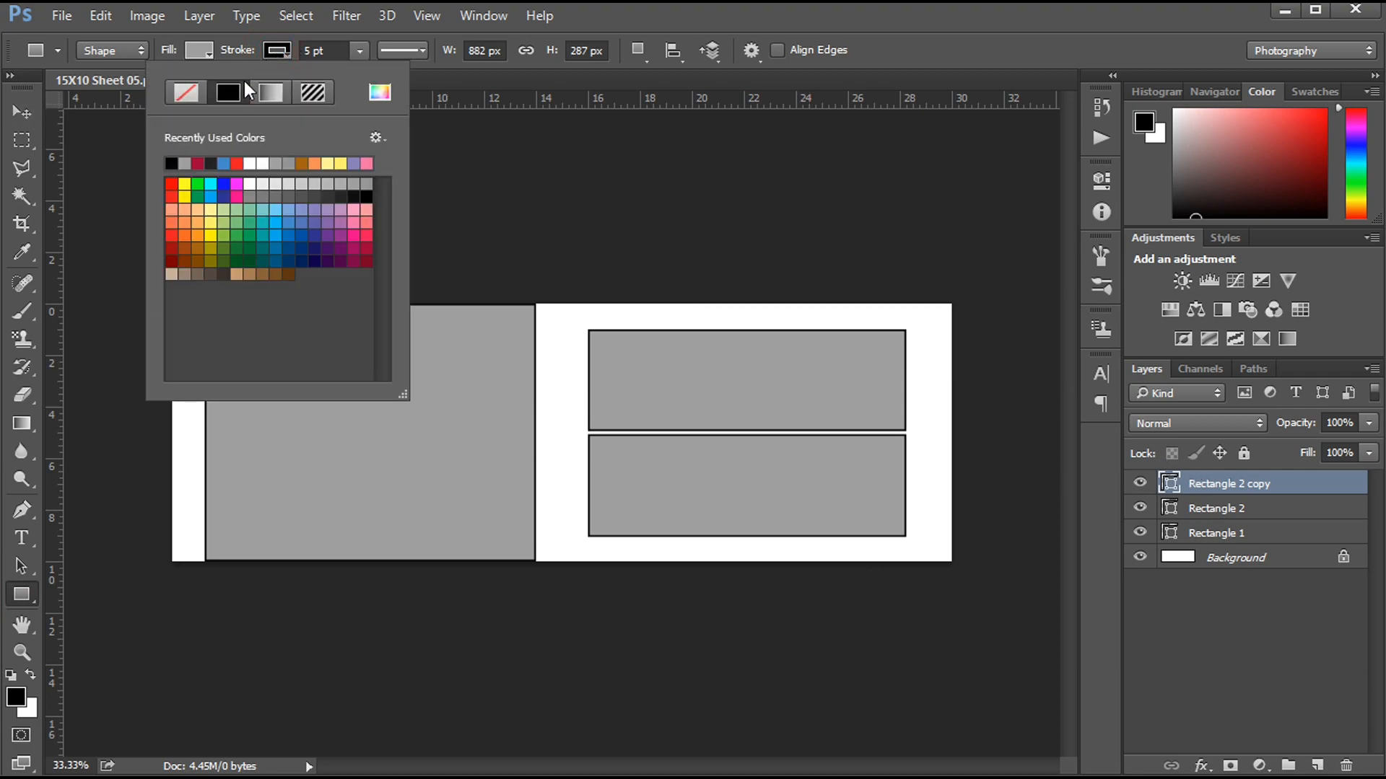
click(185, 94)
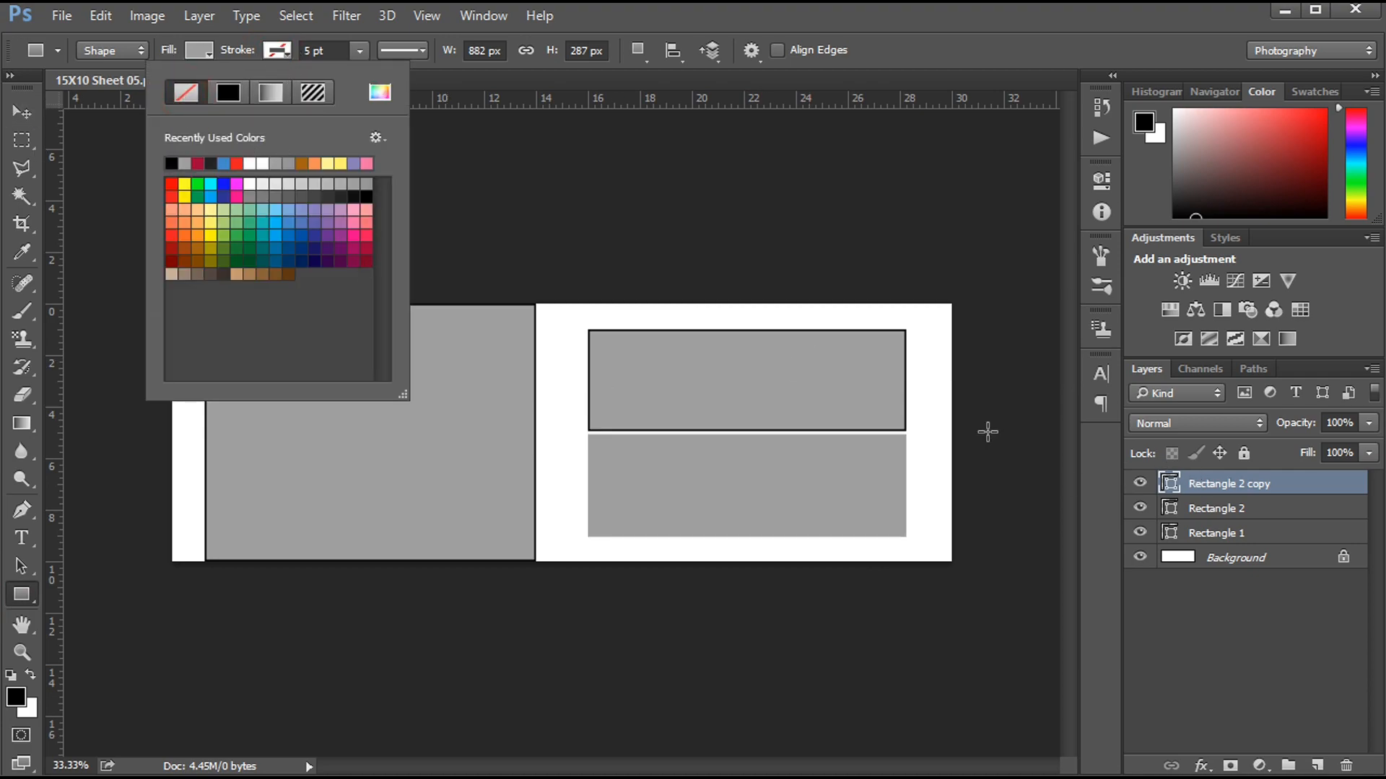
Step: Remove the stroke from the upper right-page rectangle and from the large left-page rectangle
click(1196, 510)
click(273, 51)
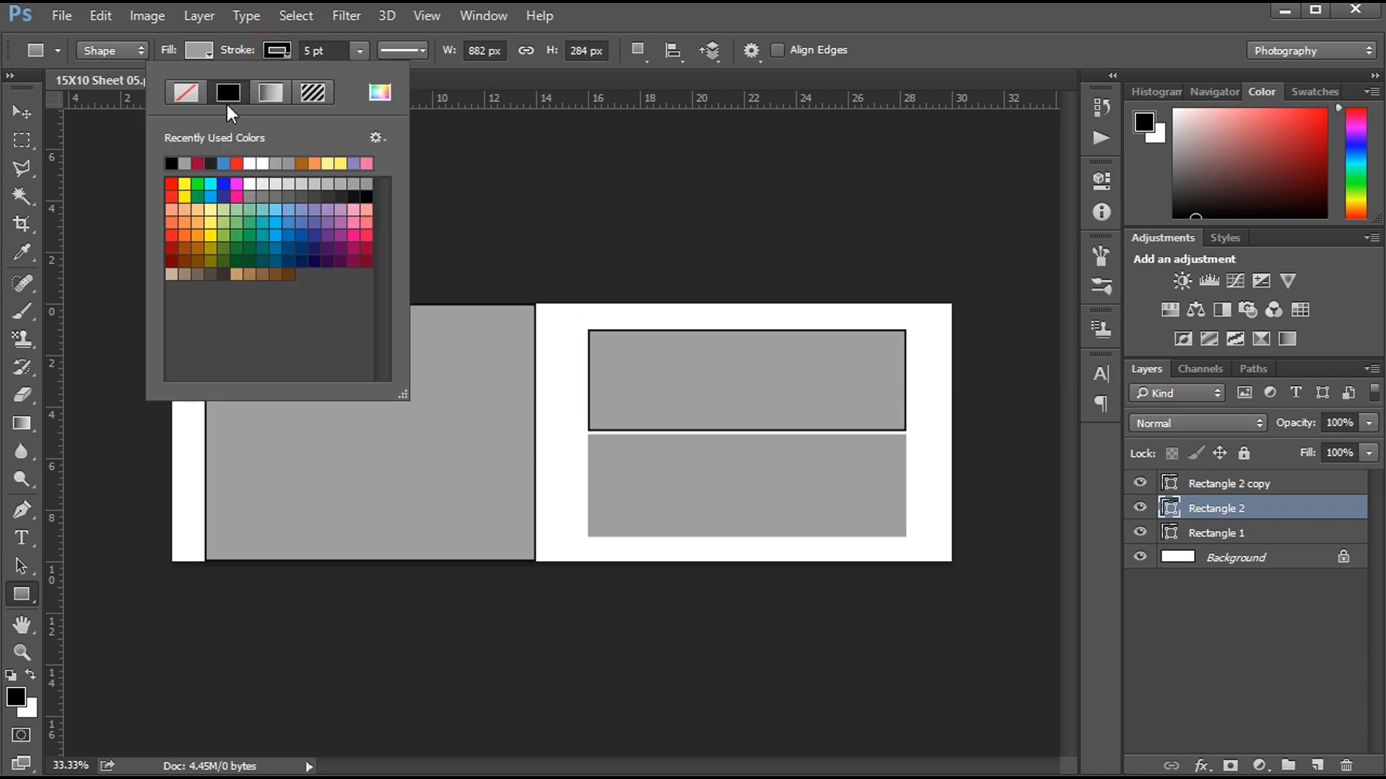
click(189, 92)
click(1198, 533)
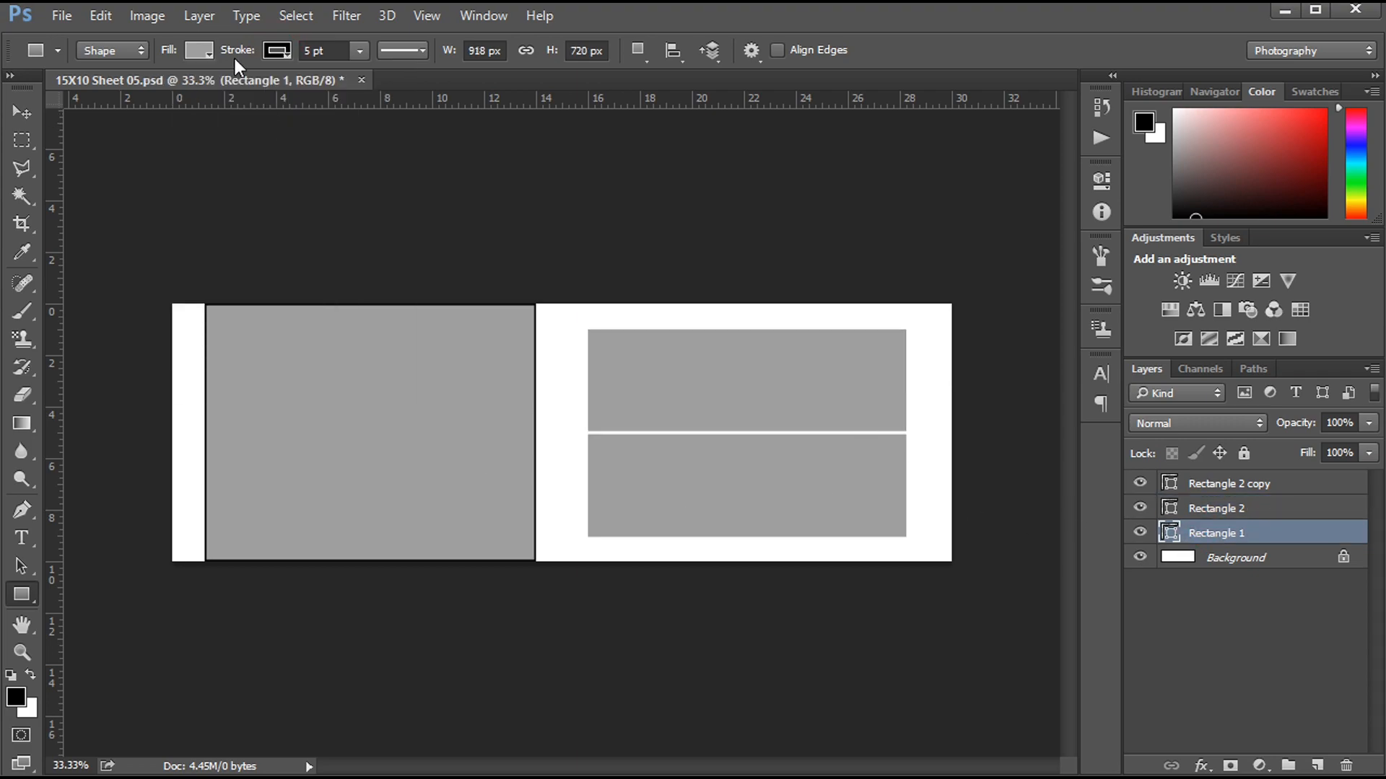
click(272, 51)
click(193, 96)
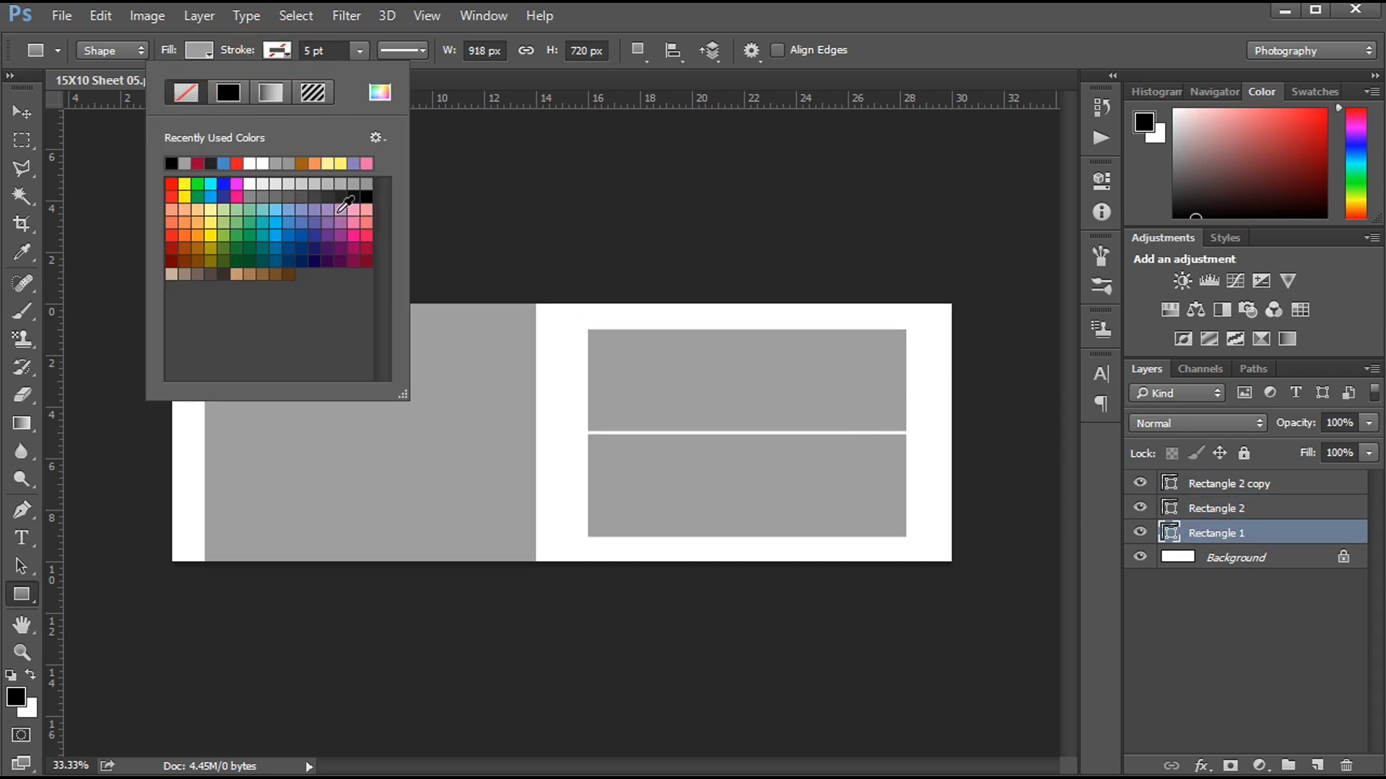
Step: Stretch the lower right-page rectangle down to the sheet's bottom edge, at 123.69% height
click(1241, 485)
click(1242, 485)
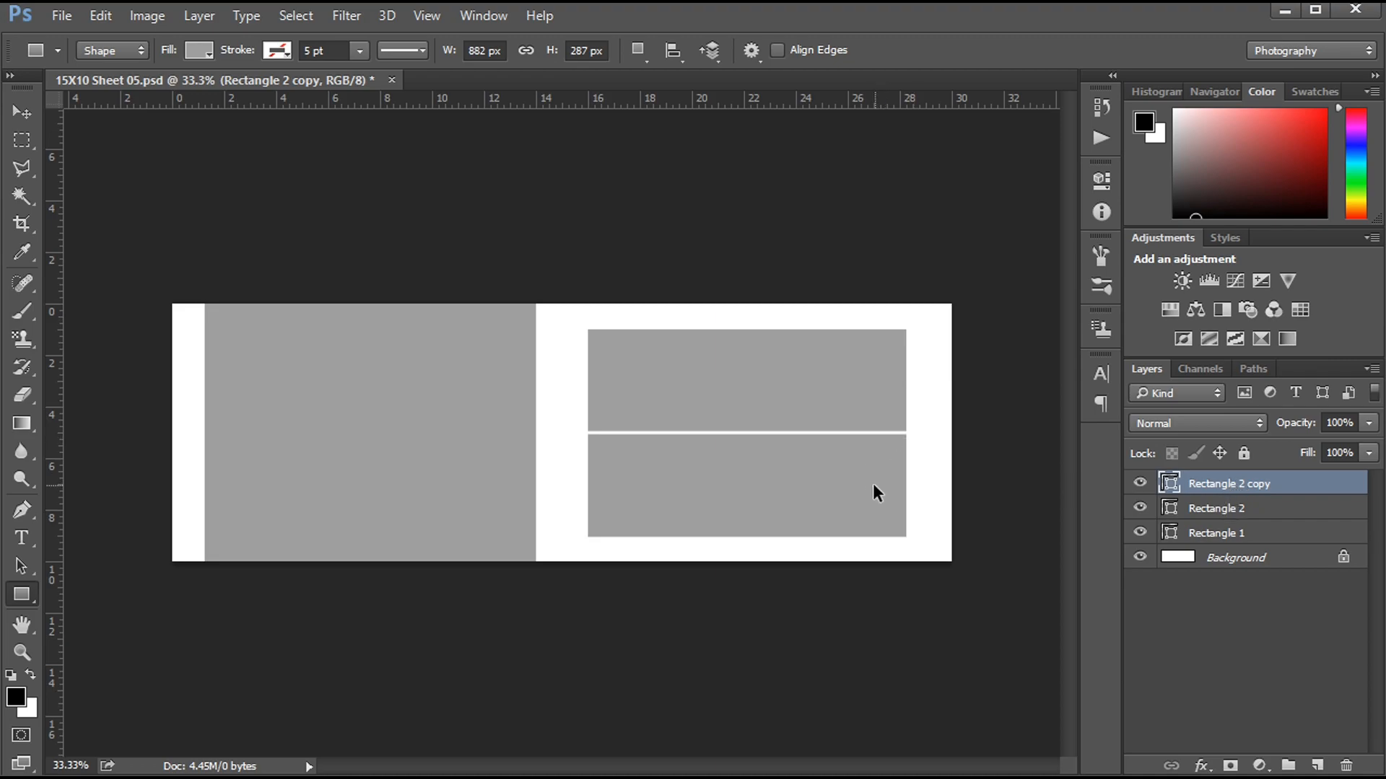
key(ctrl+t)
drag(747, 536, 747, 561)
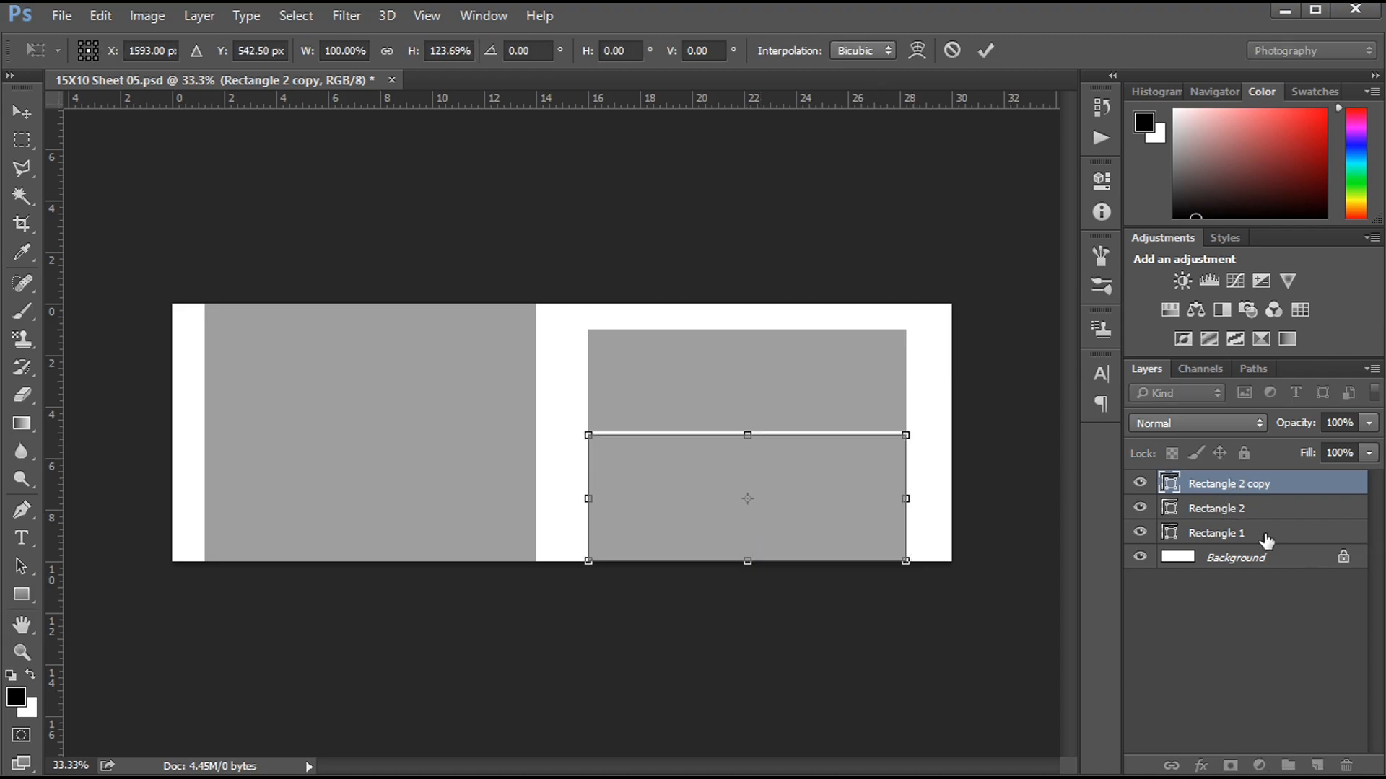
key(Return)
Step: Stretch the upper right-page rectangle's top edge up to the sheet's top edge
click(1227, 510)
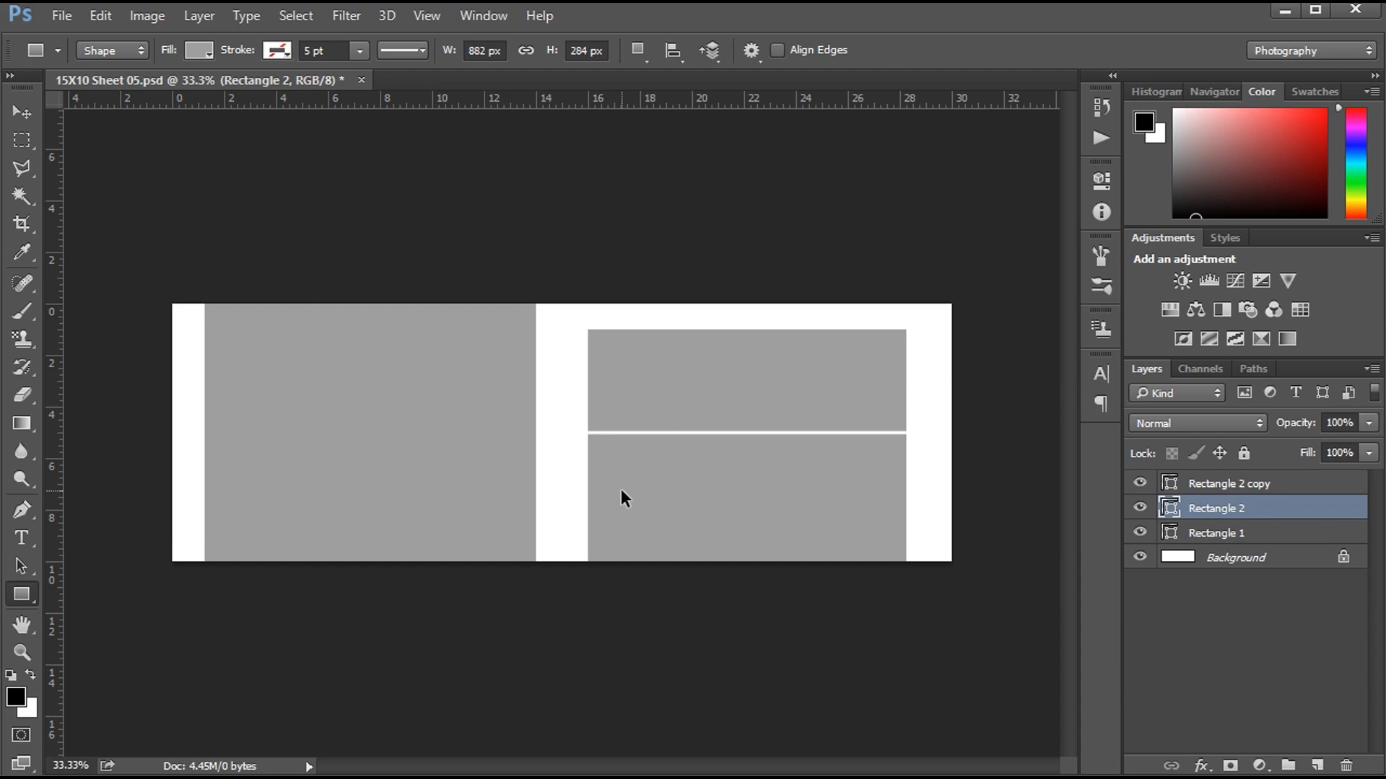
key(ctrl+t)
drag(748, 330, 751, 304)
key(Return)
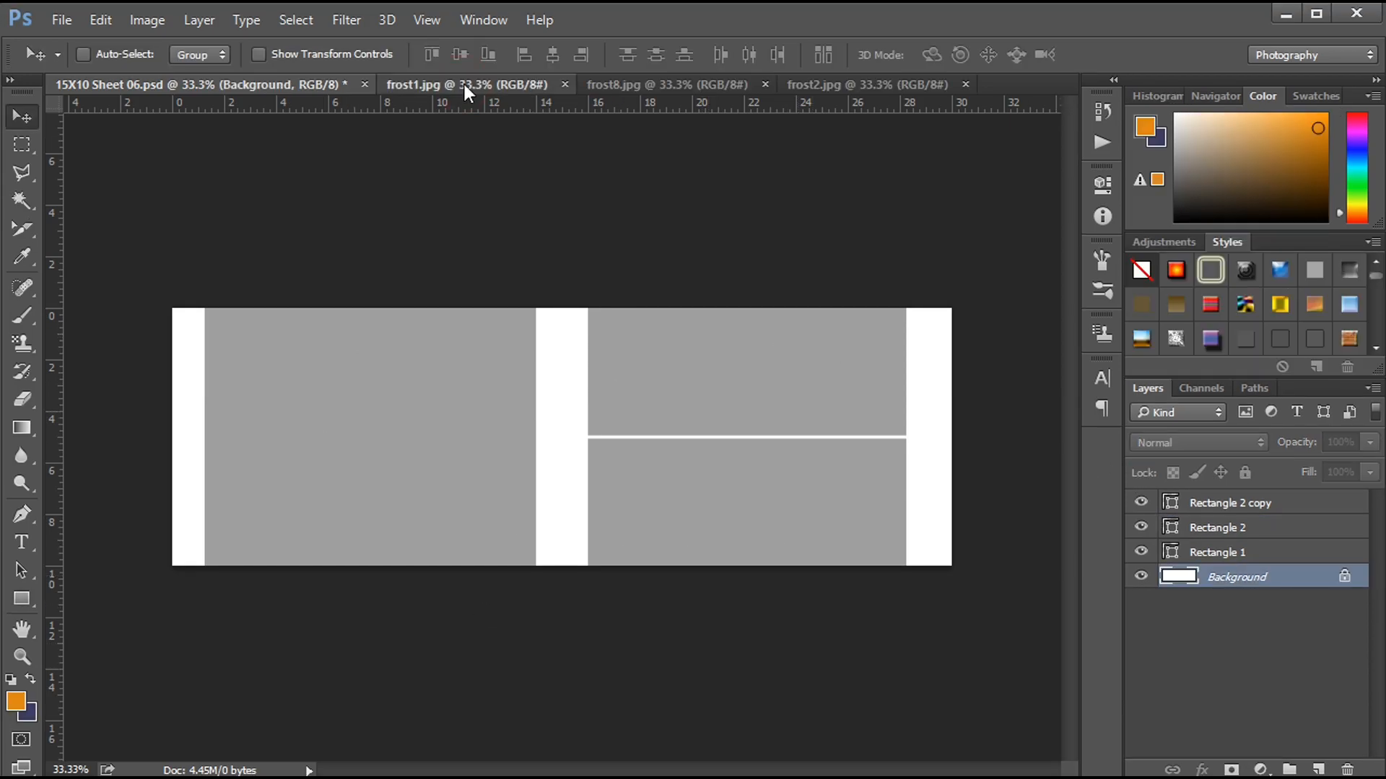
Step: Copy the whole frost1.jpg photo into 15X10 Sheet 06.psd just above the Background layer and align it with the sheet's top-left corner
click(466, 84)
key(ctrl+a)
click(195, 84)
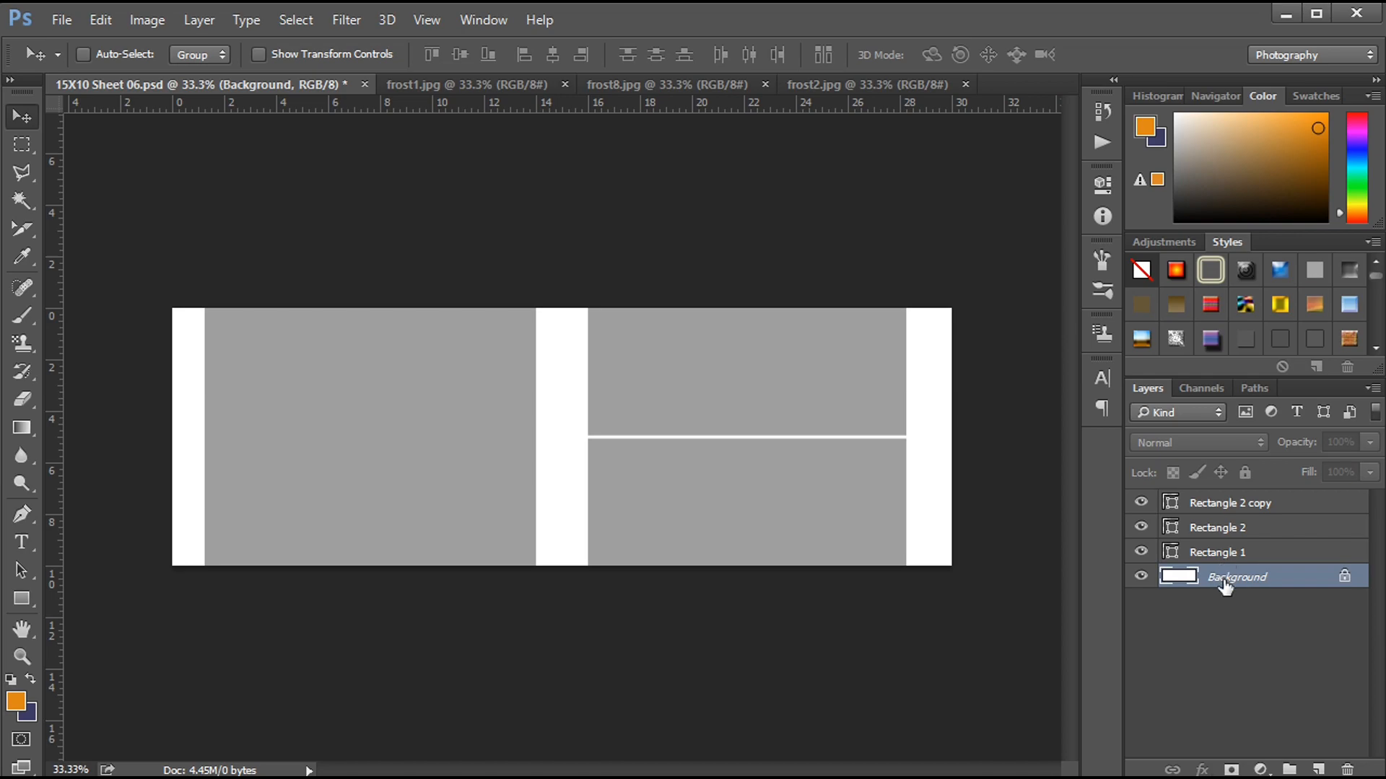
key(ctrl+v)
drag(597, 418, 527, 410)
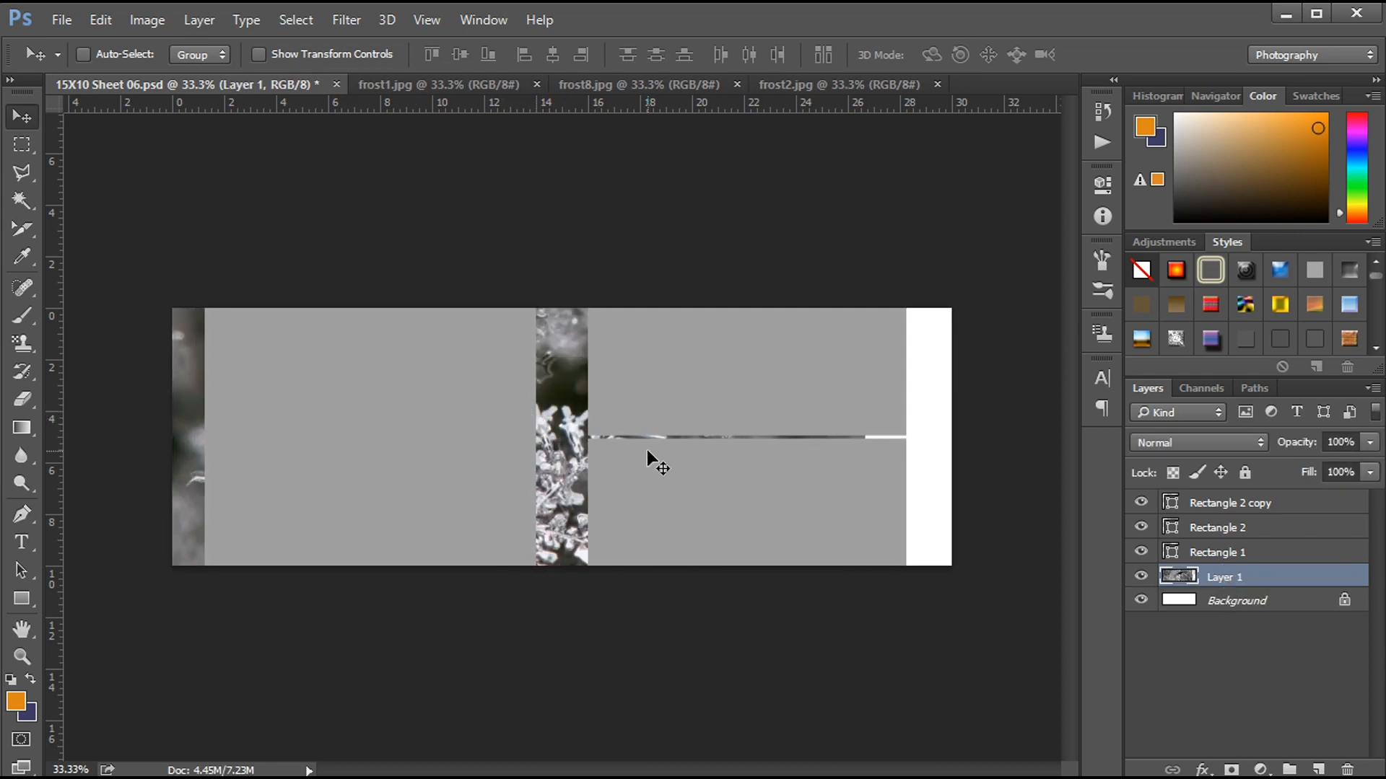
Step: Scale the frost photo to about 60% so it fills the sheet's height and ends at the right-page rectangles' left edge
key(ctrl+t)
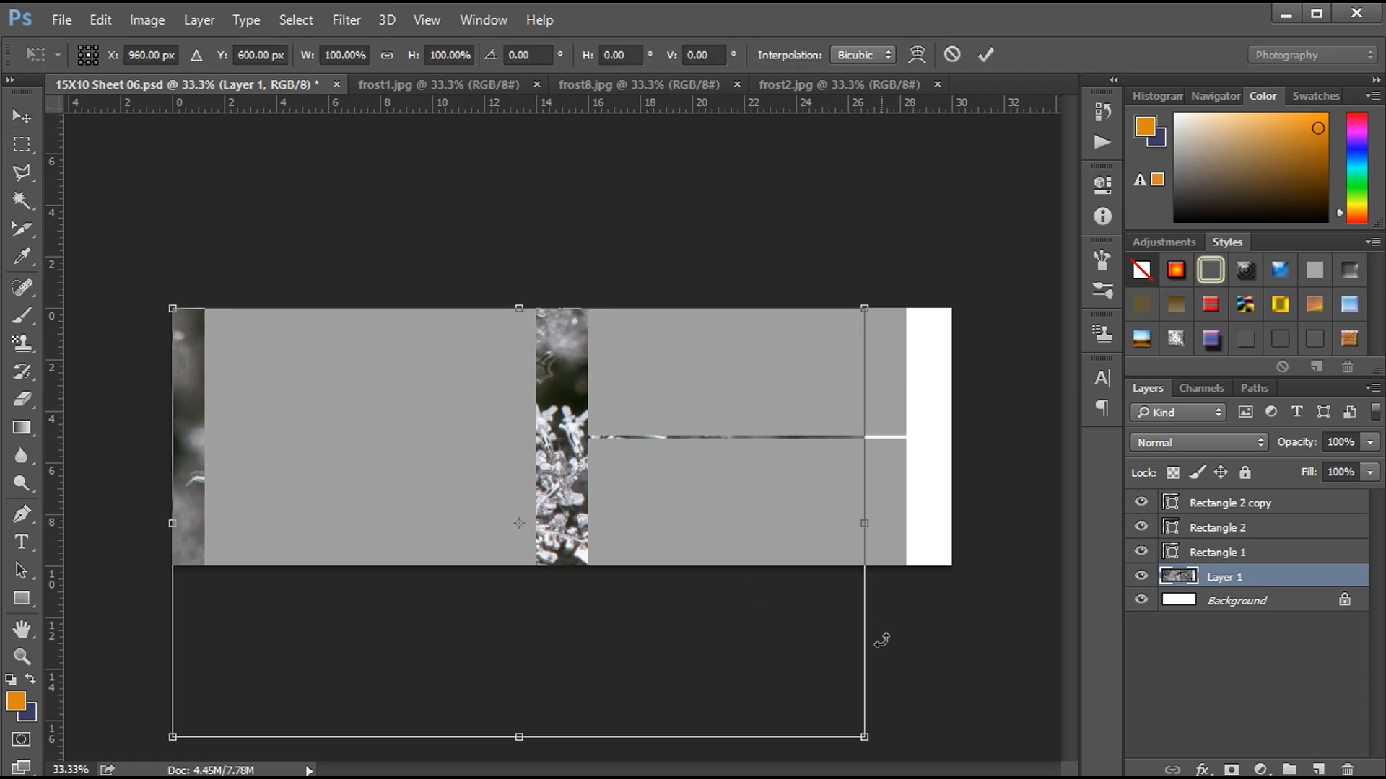
drag(864, 733, 610, 538)
key(Return)
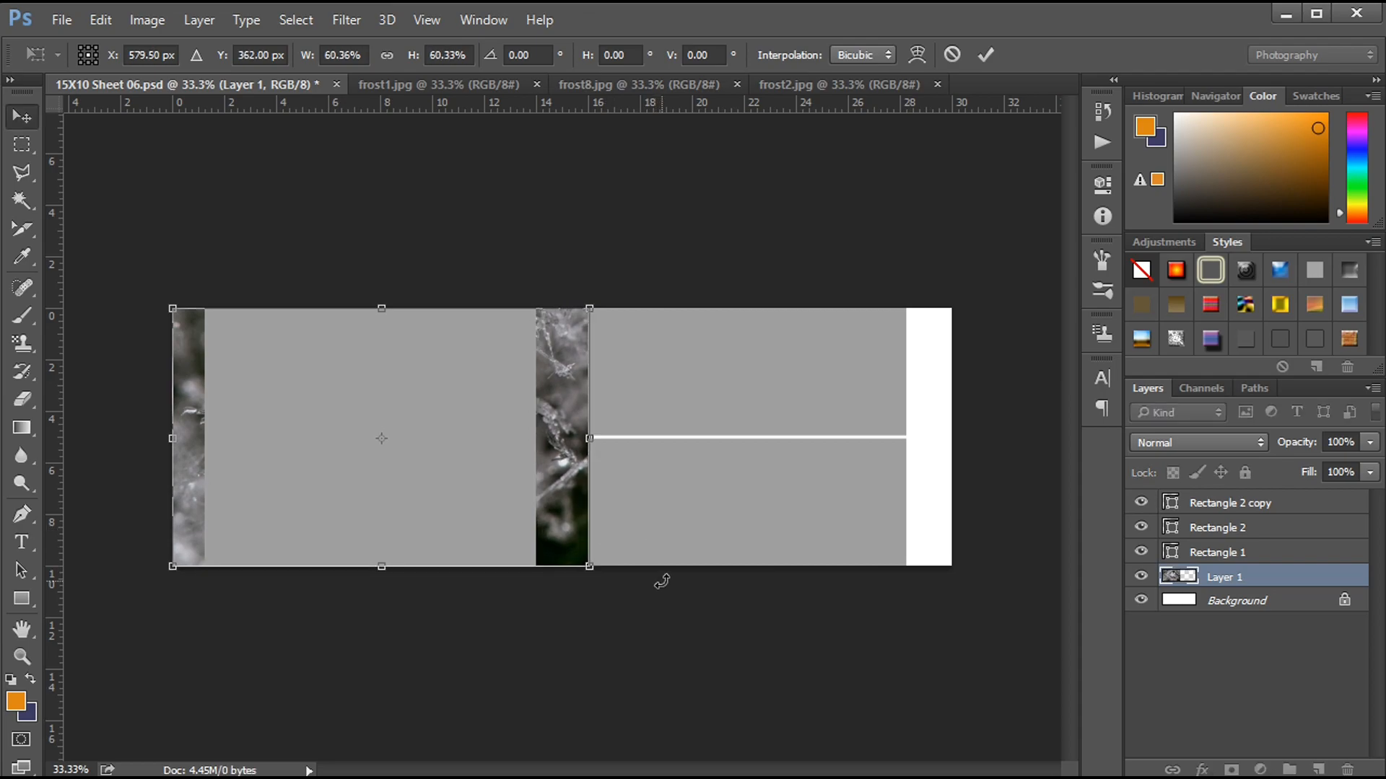
Step: Duplicate the frost photo layer, place the copy directly above Rectangle 1 and clip it to that rectangle
drag(1263, 577, 1318, 769)
drag(1216, 579, 1212, 541)
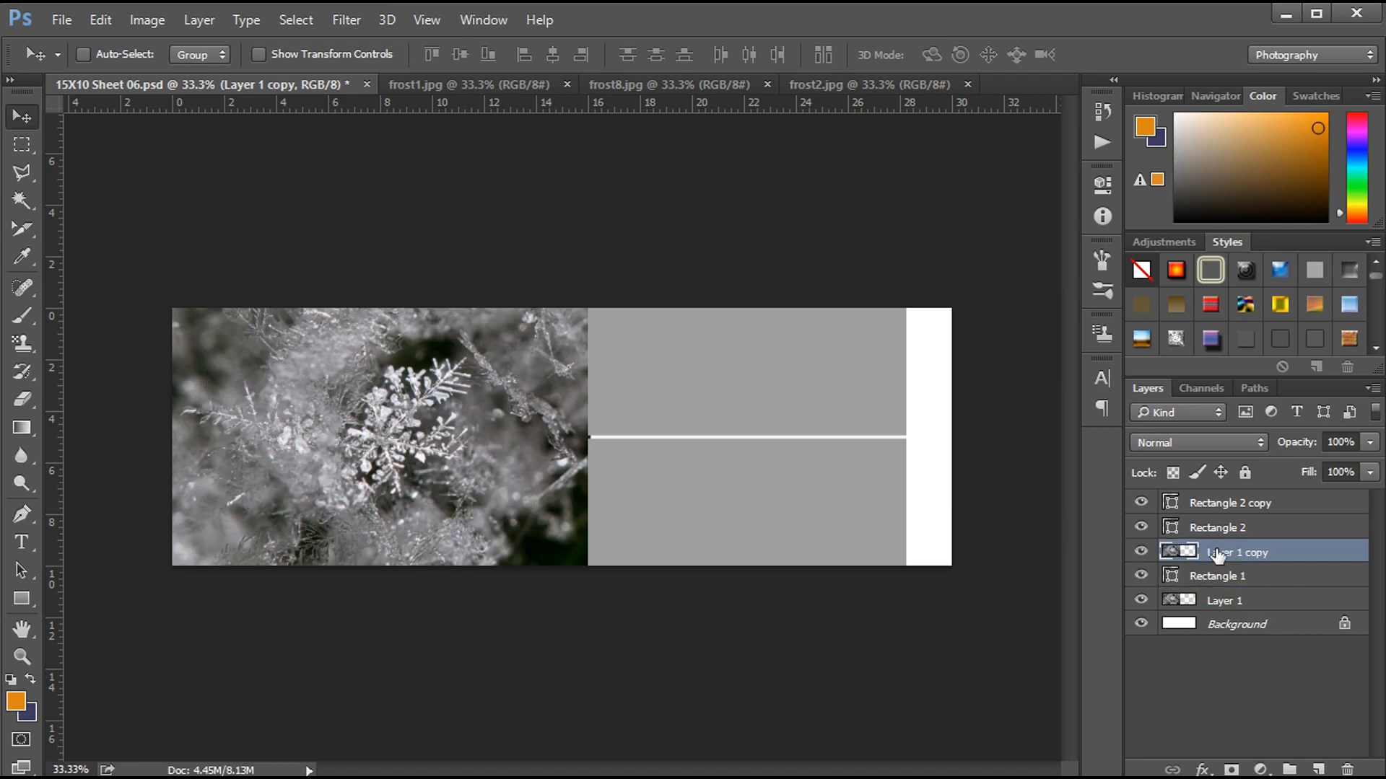
alt+click(1190, 558)
Step: Try Stroke and Drop Shadow style presets on Rectangle 1, the left-page rectangle
click(1195, 578)
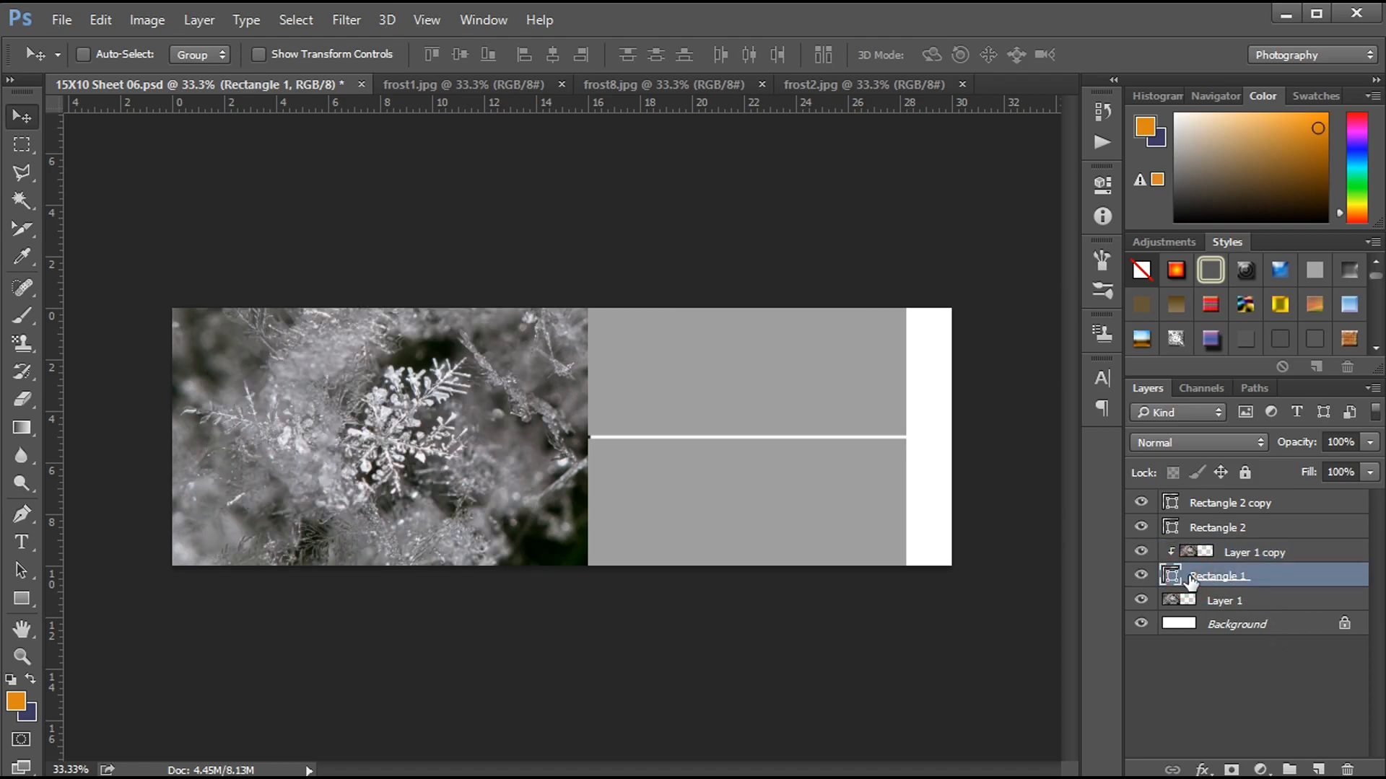
click(1309, 342)
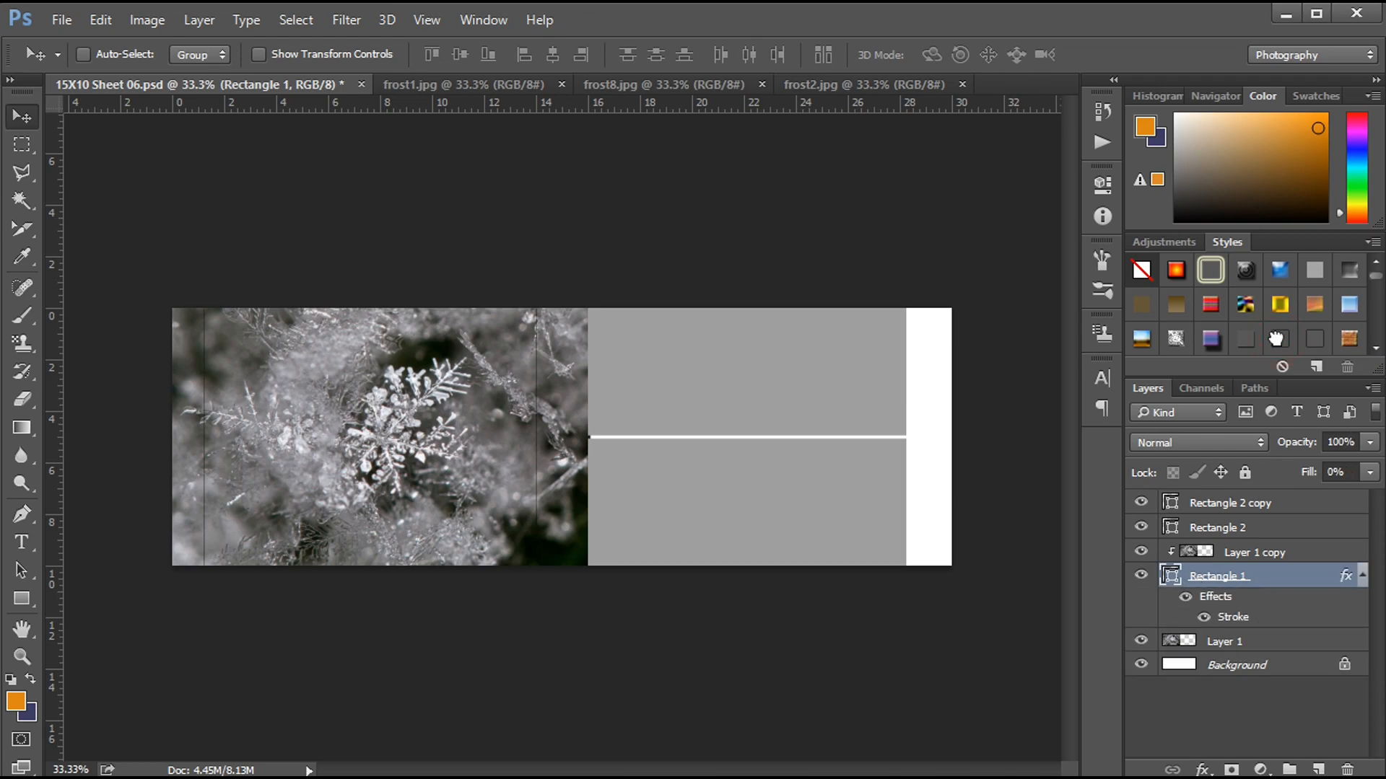
click(1311, 340)
click(1245, 339)
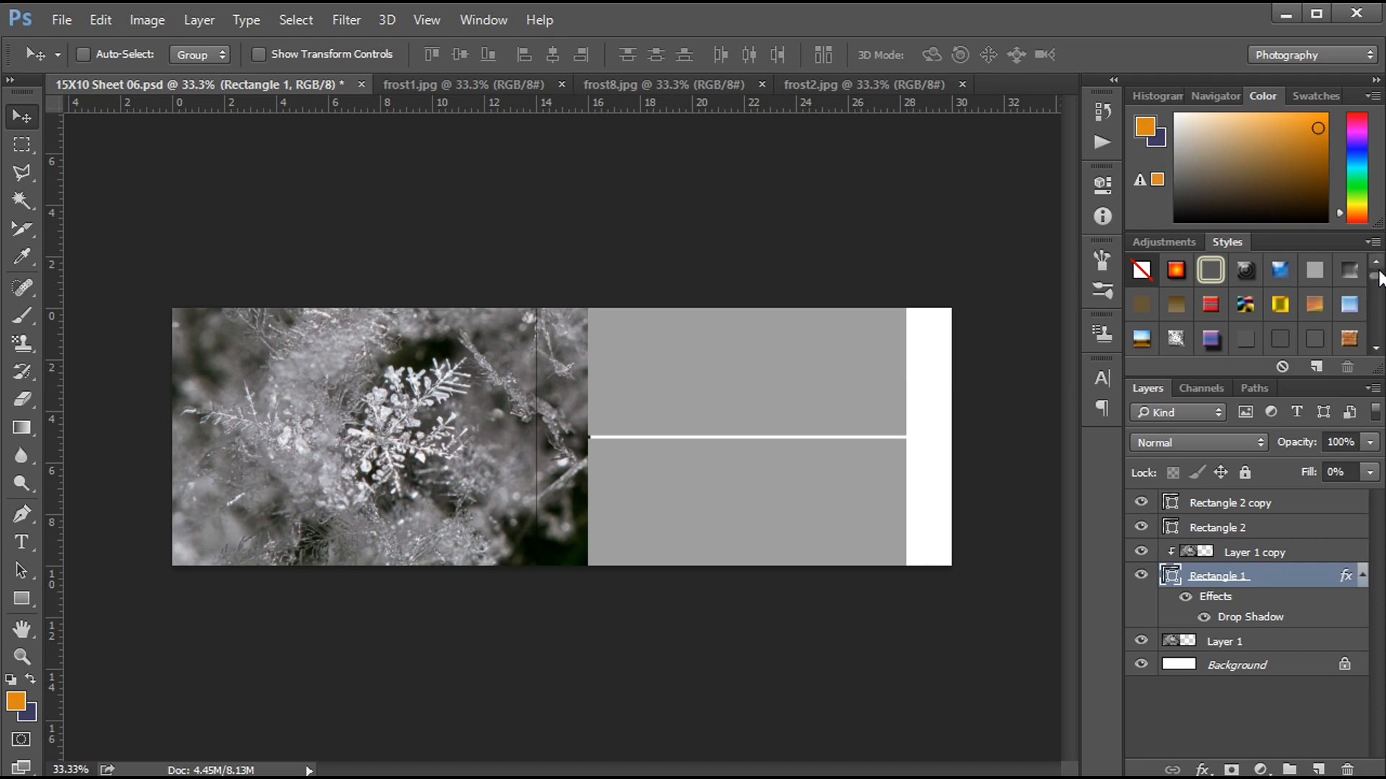
click(1314, 271)
Step: Try Color Overlay and yellow Outer Glow style presets on the left-page rectangle
click(1377, 353)
click(1377, 354)
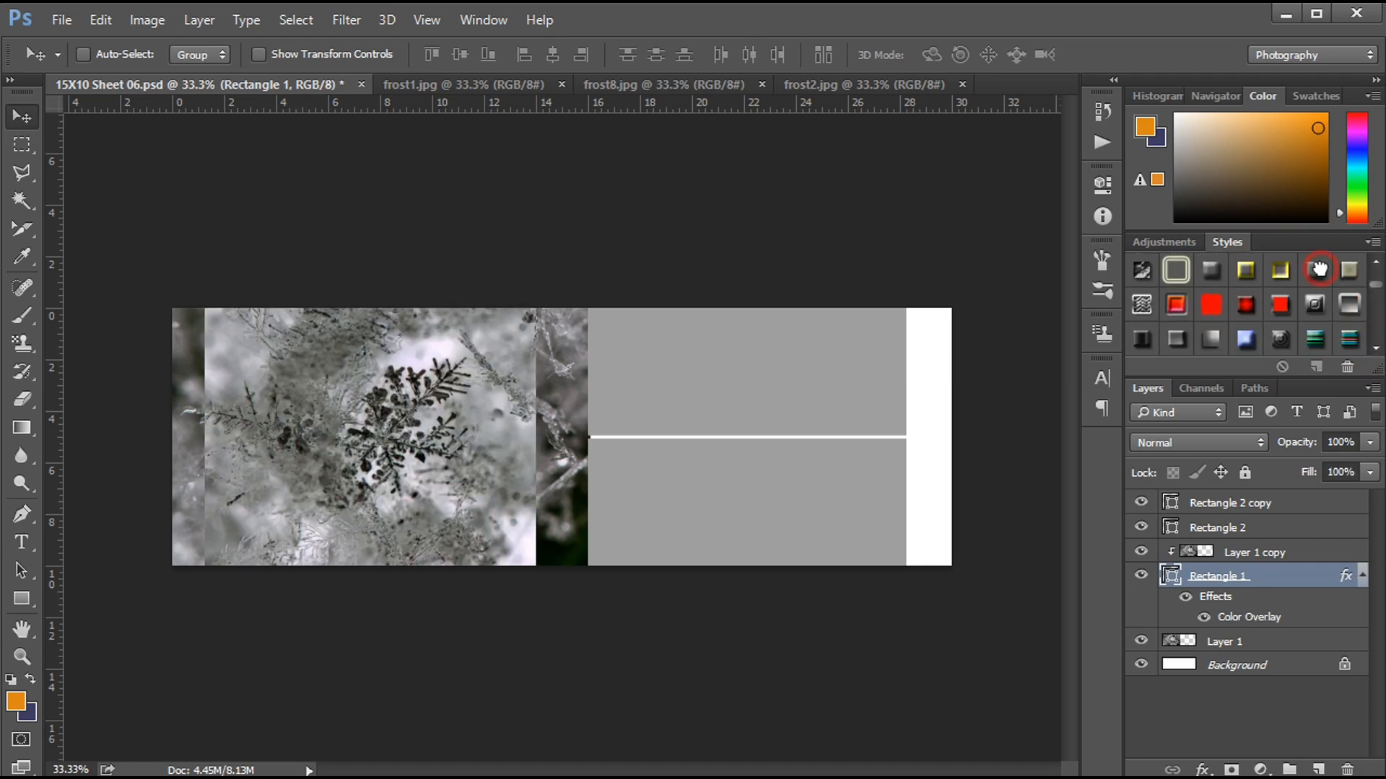
click(1315, 270)
click(1377, 352)
click(1281, 270)
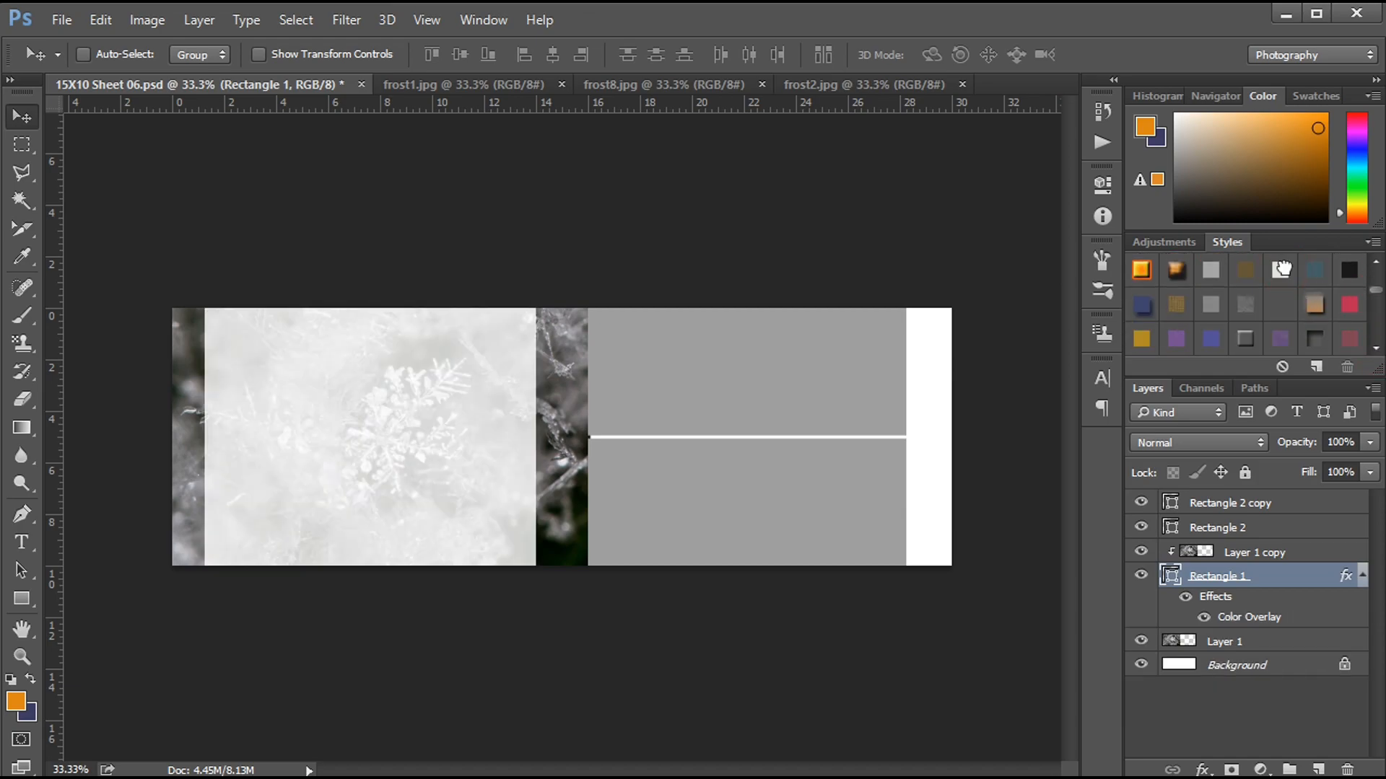
scroll(1350, 340, down, 4)
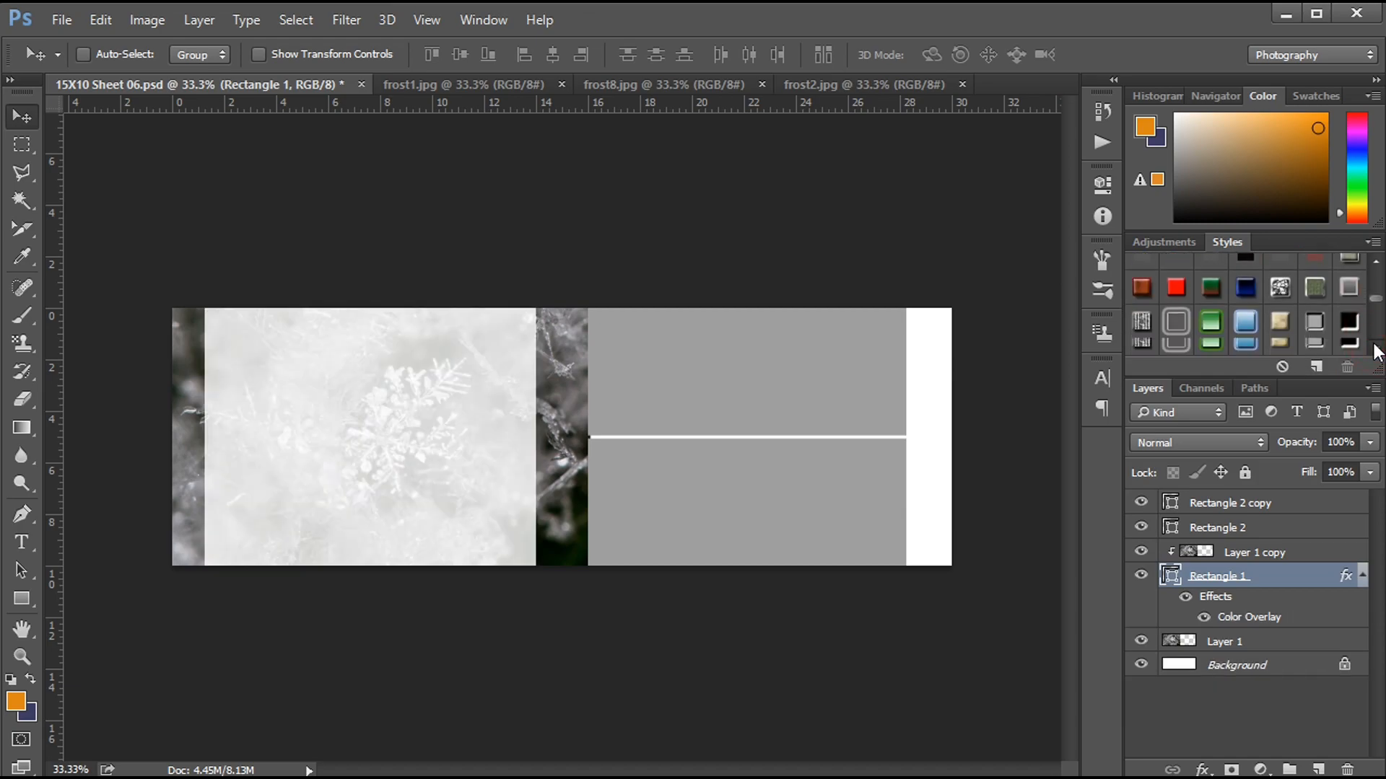
click(1310, 306)
click(1311, 335)
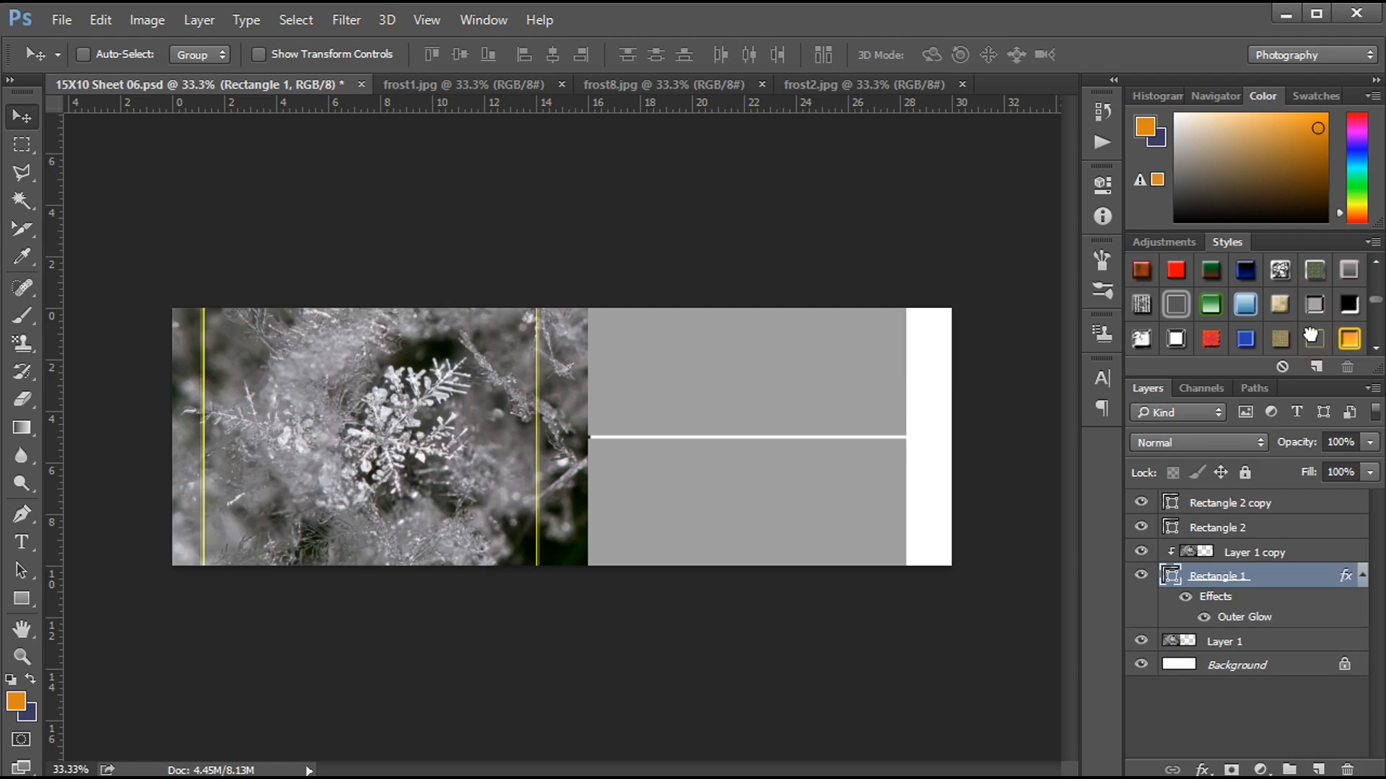
Step: Try a Bevel & Emboss style preset and one combining Bevel & Emboss with a light blue Stroke on the left-page rectangle
click(1376, 350)
click(1376, 350)
click(1376, 350)
click(1349, 321)
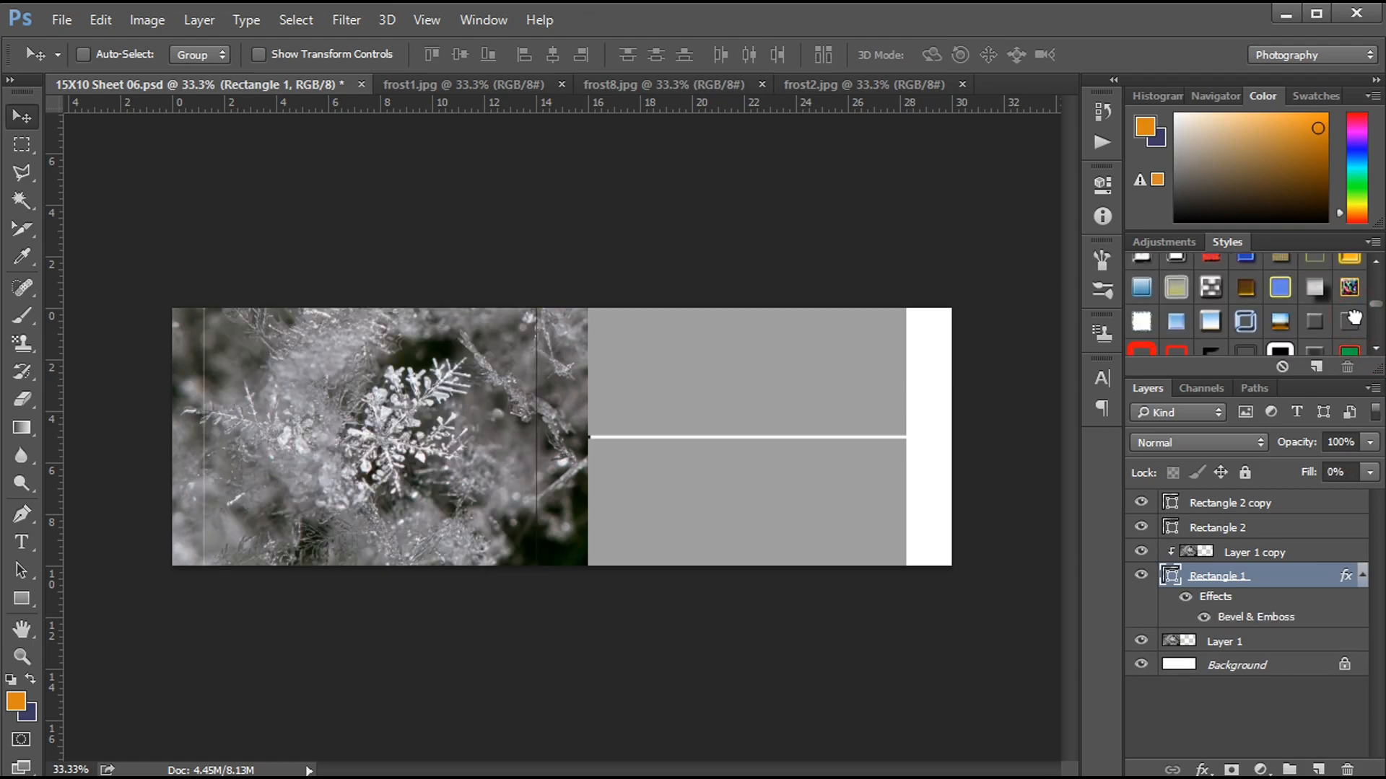
click(1237, 319)
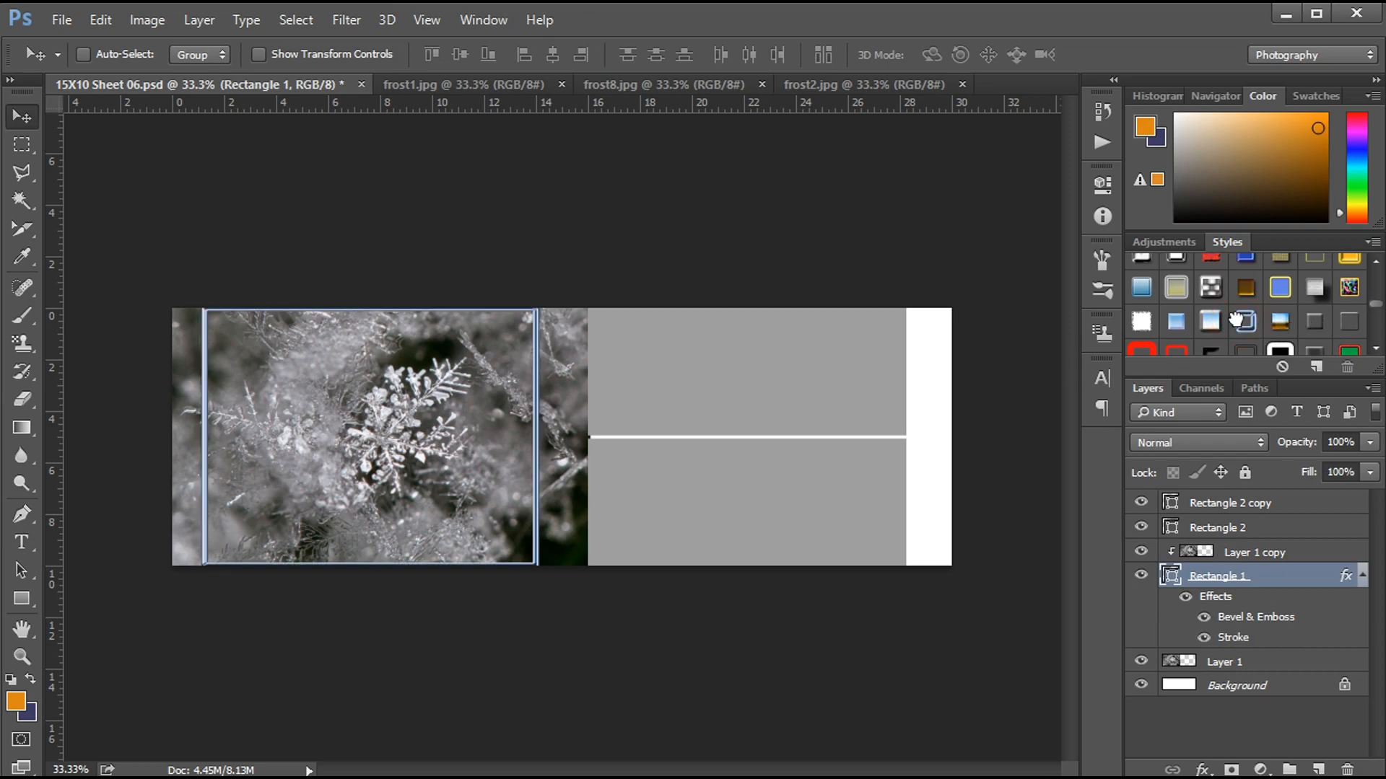
Step: Apply a white Outer Glow style preset to the left-page rectangle and inspect its edges up close
click(1376, 350)
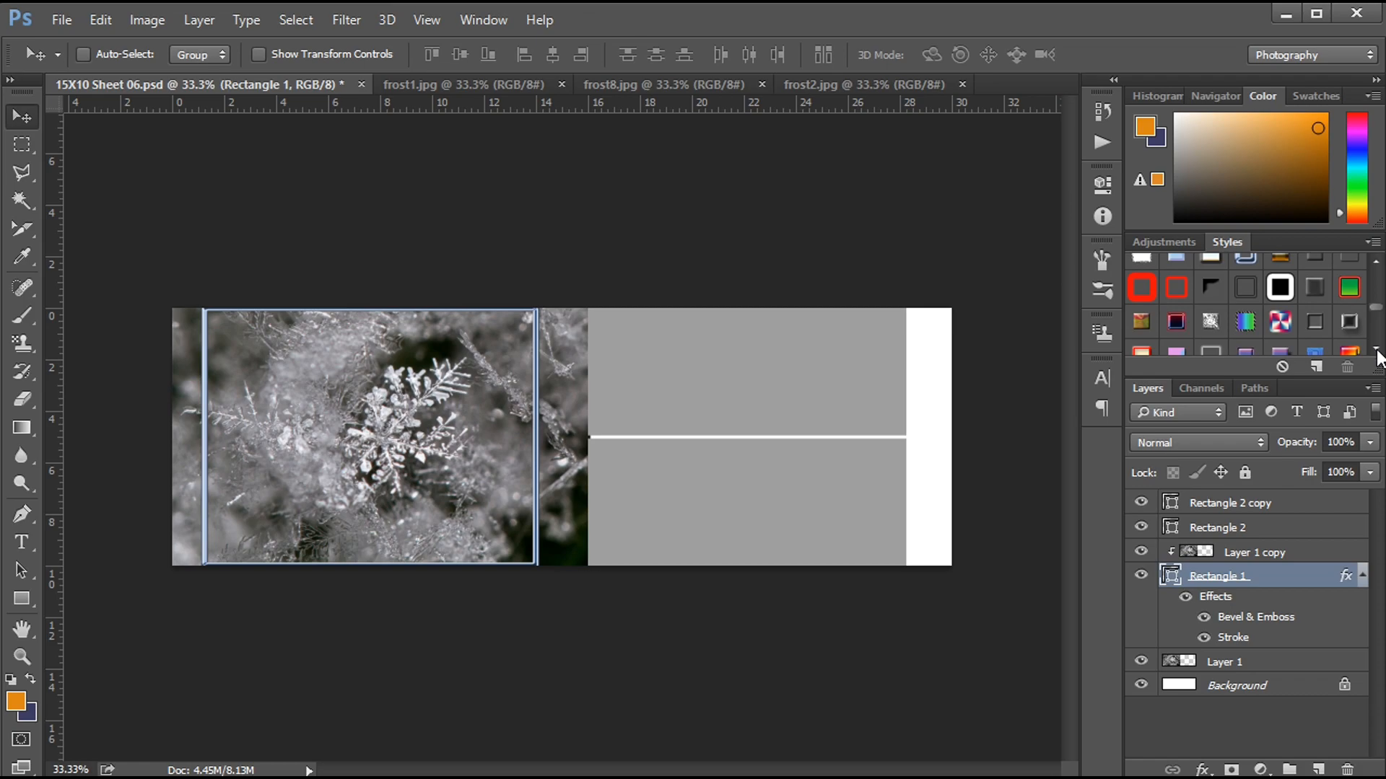
click(1376, 350)
click(1376, 350)
click(1205, 287)
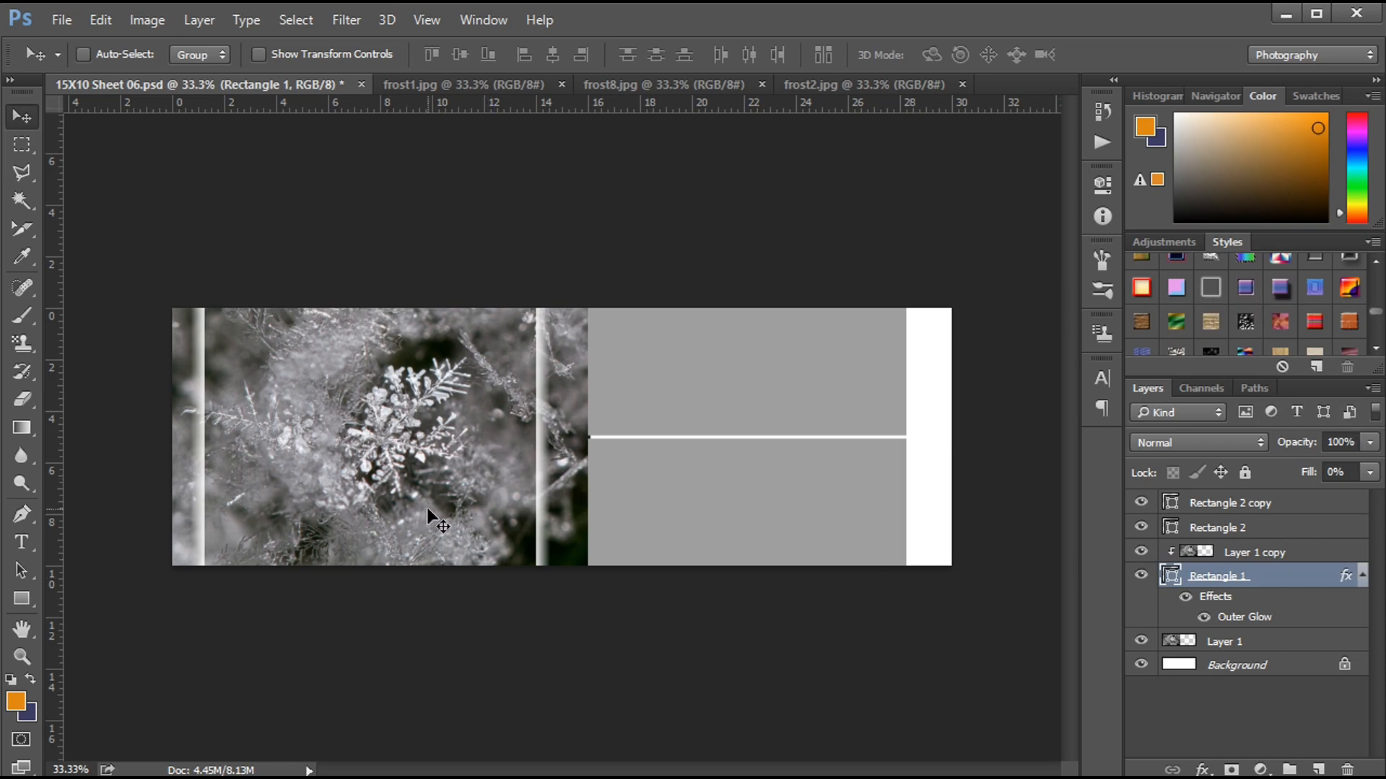
key(ctrl+plus)
drag(410, 464, 527, 466)
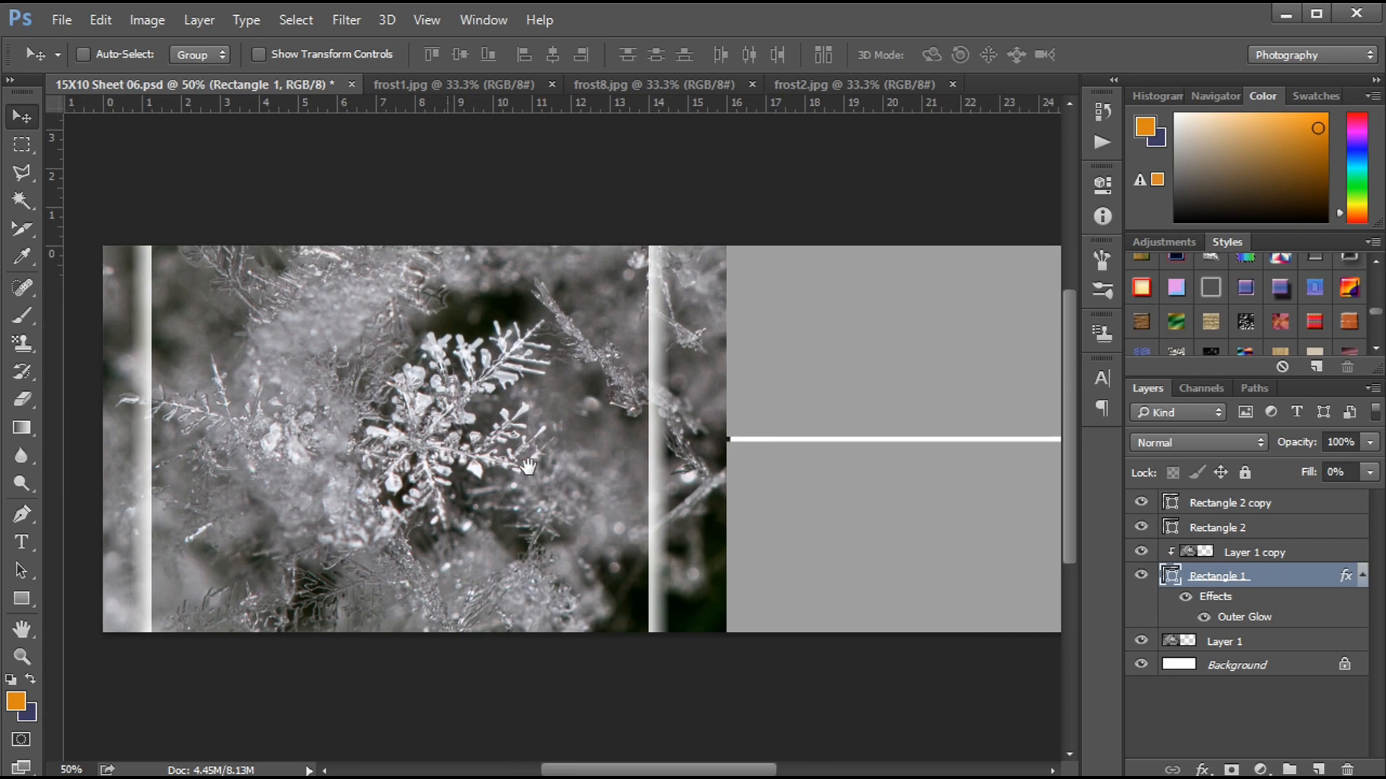
key(ctrl+minus)
Step: Set the opacity of Layer 1, the background frost photo, to 40%
click(1288, 641)
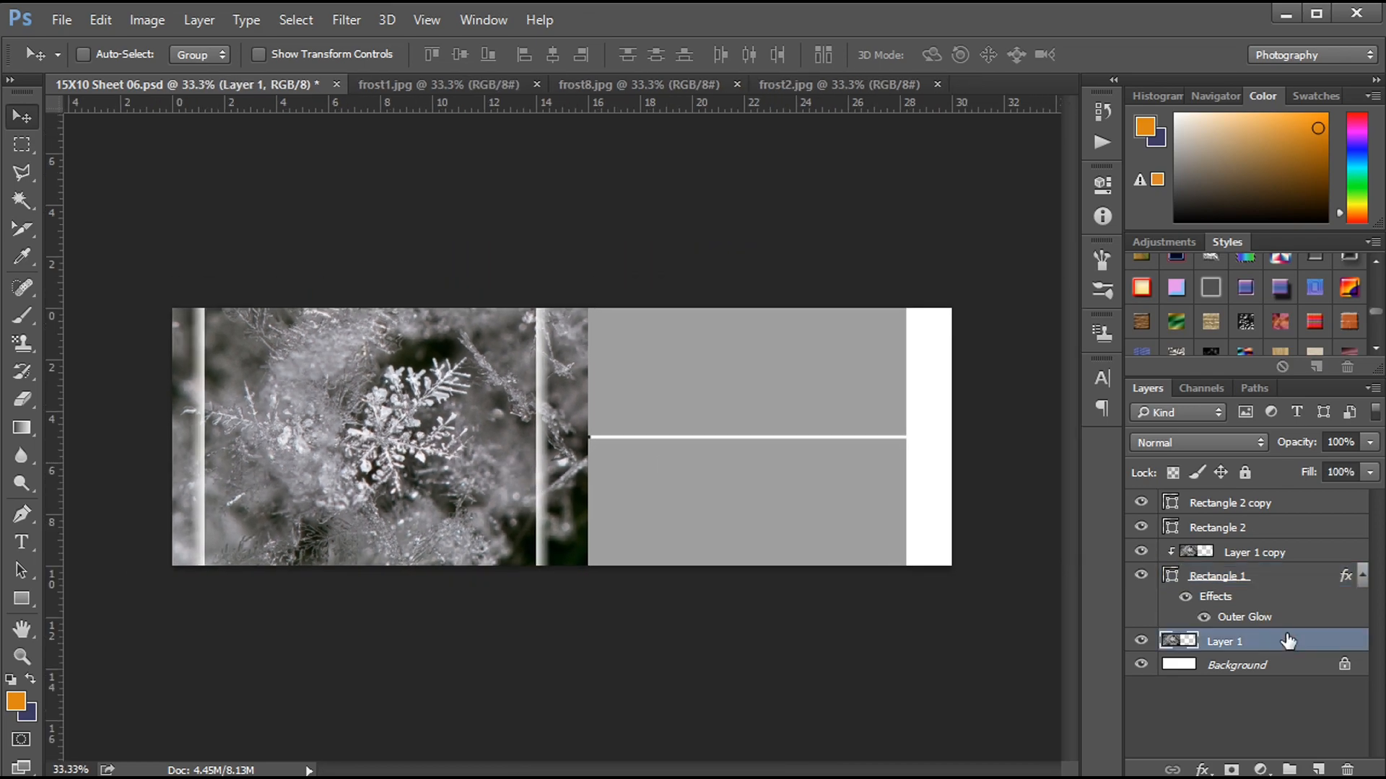
drag(1327, 442, 1346, 441)
text(40)
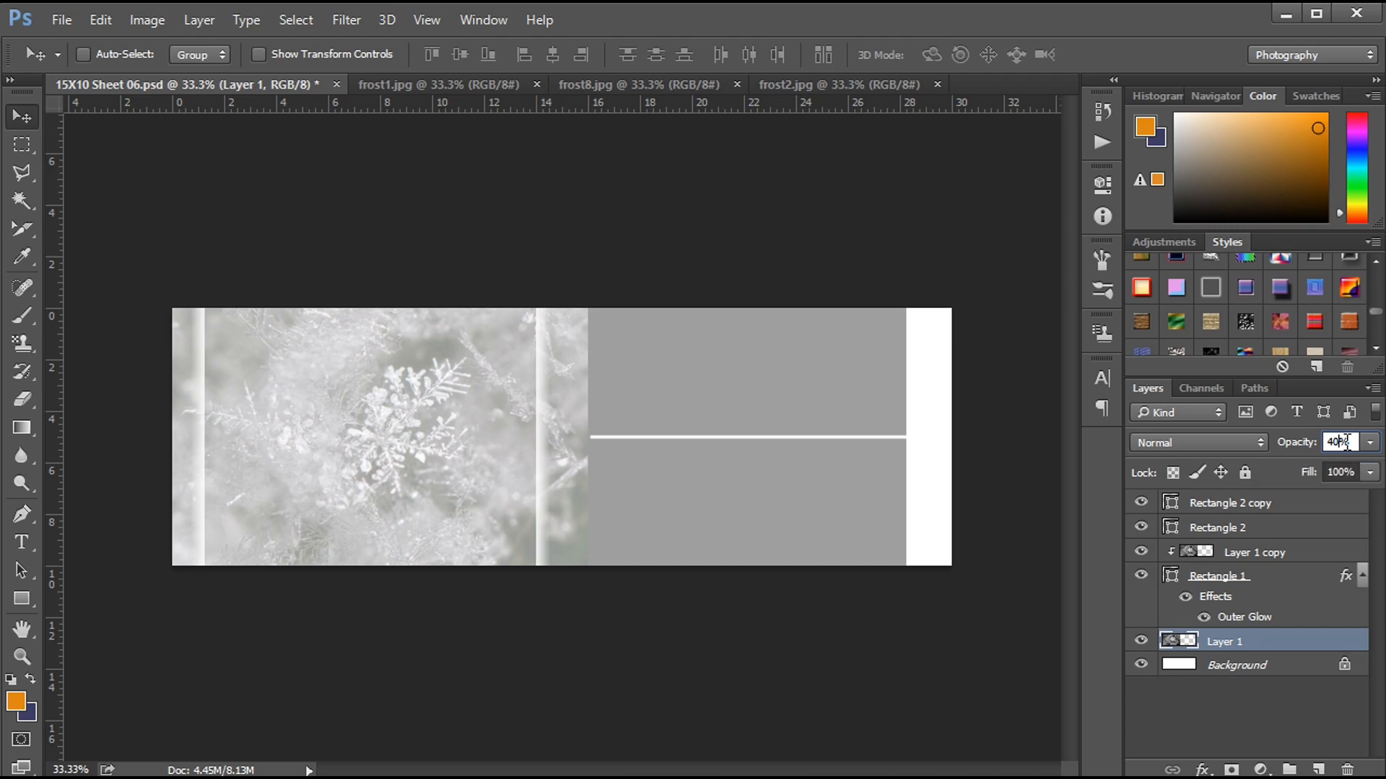
key(Return)
Step: Set the fill of Rectangle 1 to 100%
click(1274, 554)
click(1232, 577)
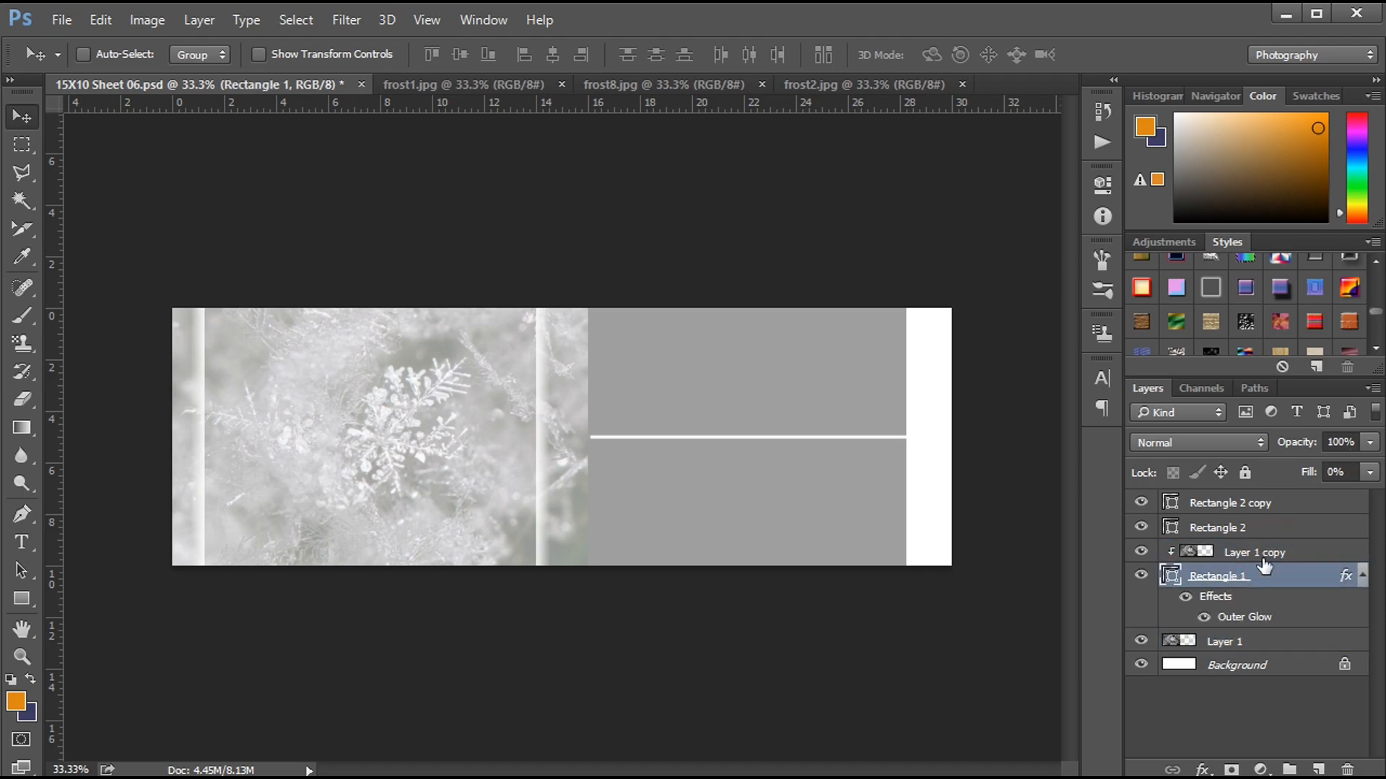
click(1337, 473)
text(100)
key(Return)
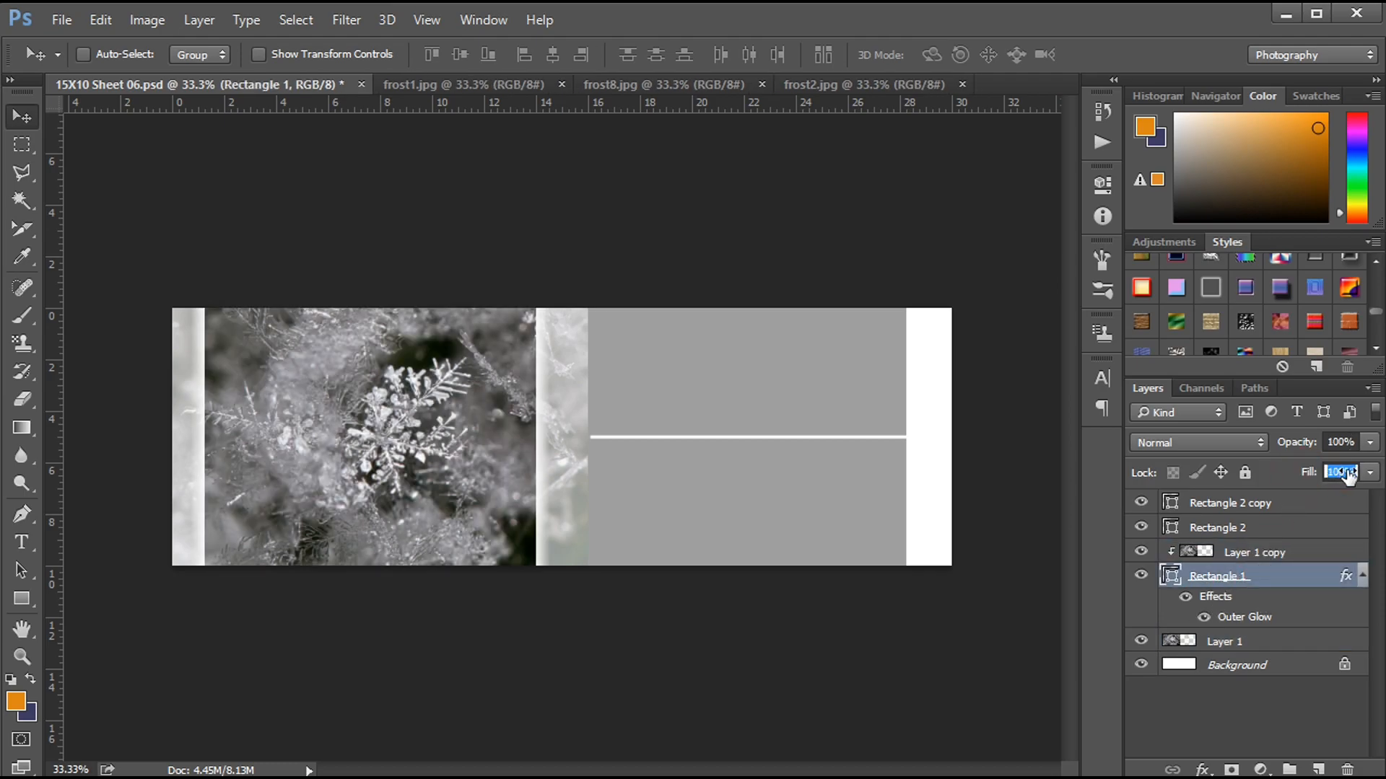
Step: Compare the left-page rectangle with and without its Outer Glow, and clear its layer style
click(1186, 598)
click(1186, 598)
click(1185, 598)
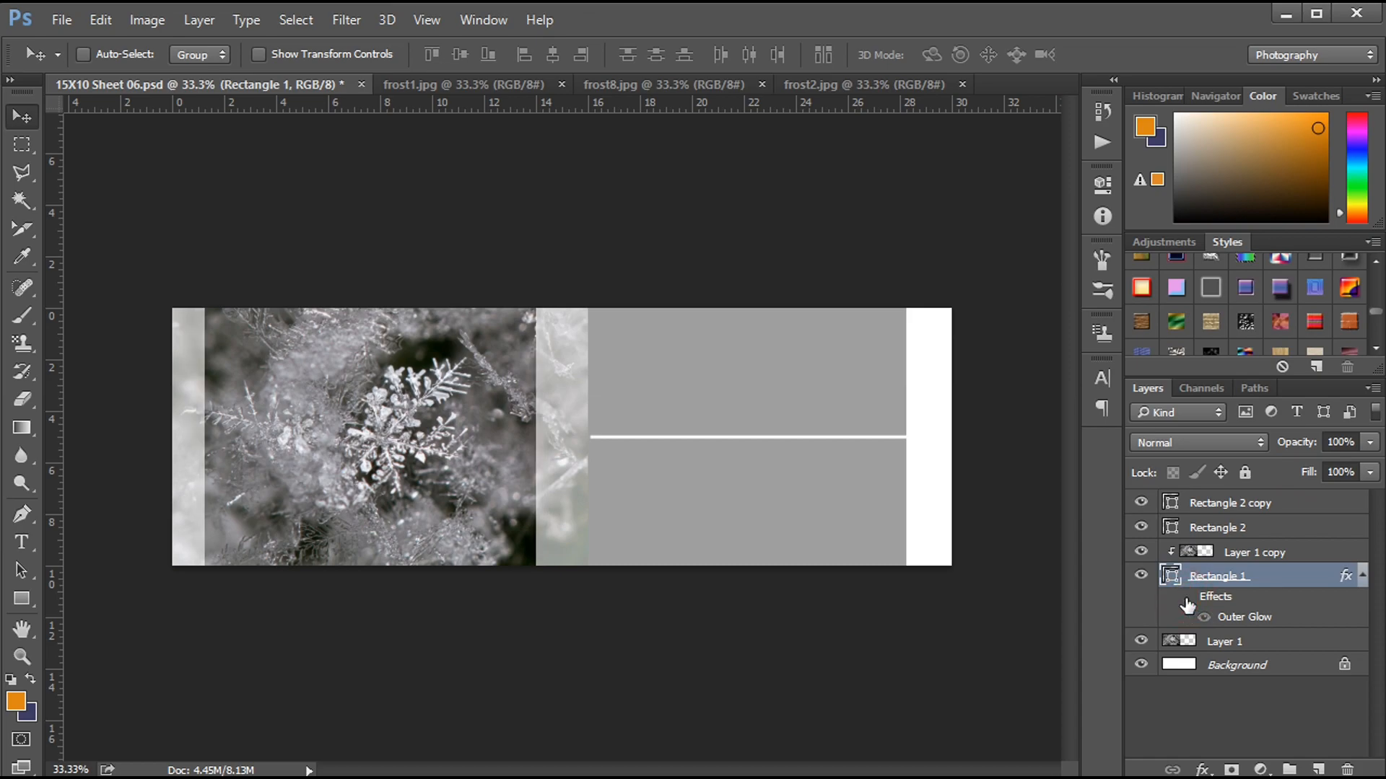
click(1185, 599)
click(1186, 598)
right_click(1210, 607)
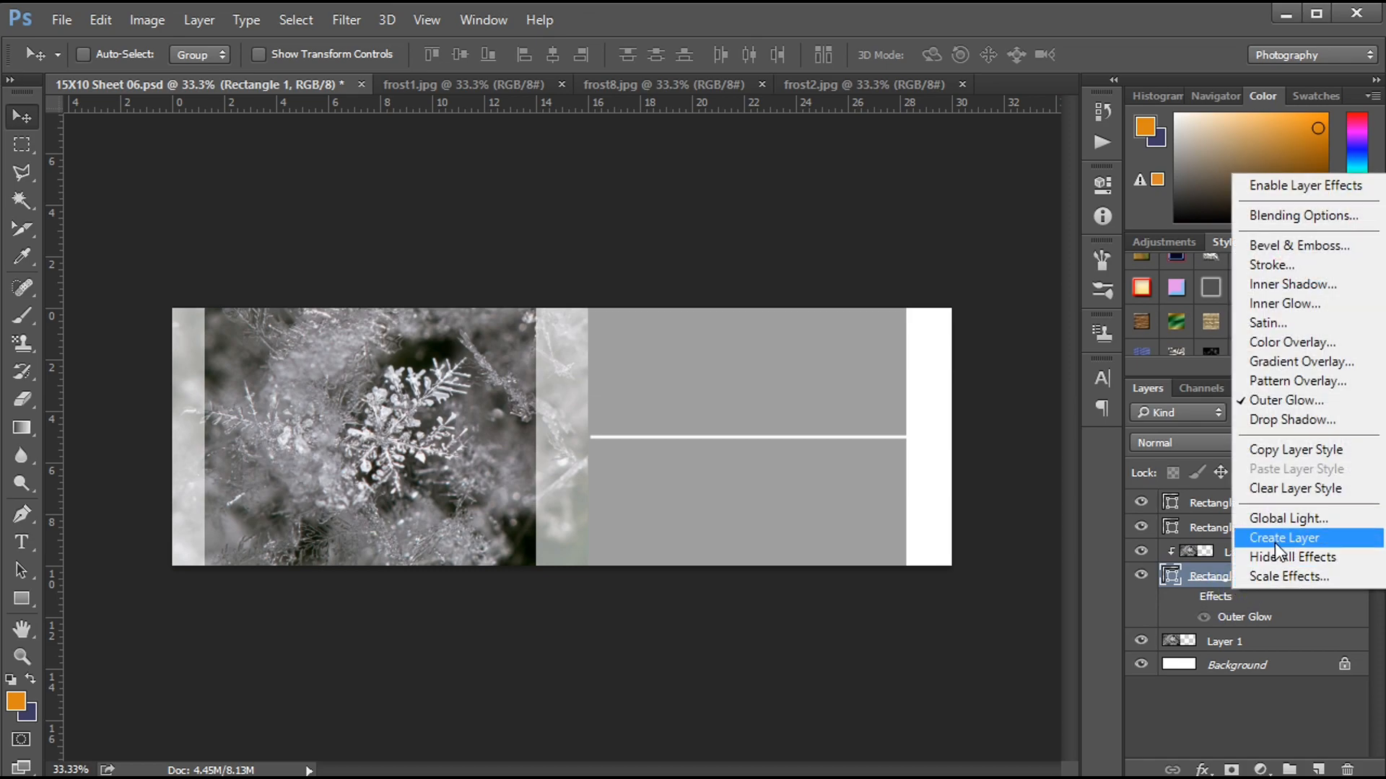
click(1278, 529)
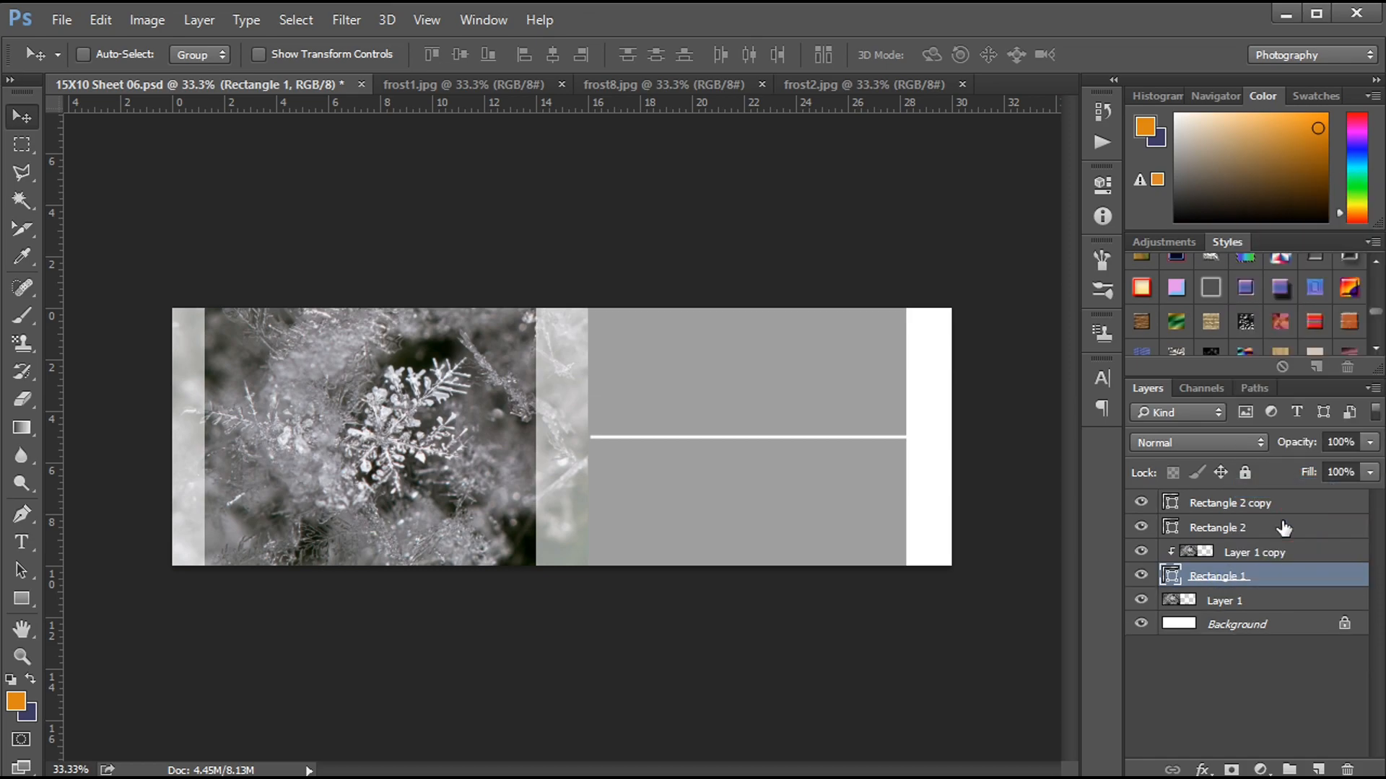
Step: Set the opacity of Layer 1, the background frost photo, to 35%
click(1227, 601)
click(1334, 441)
text(35)
key(Return)
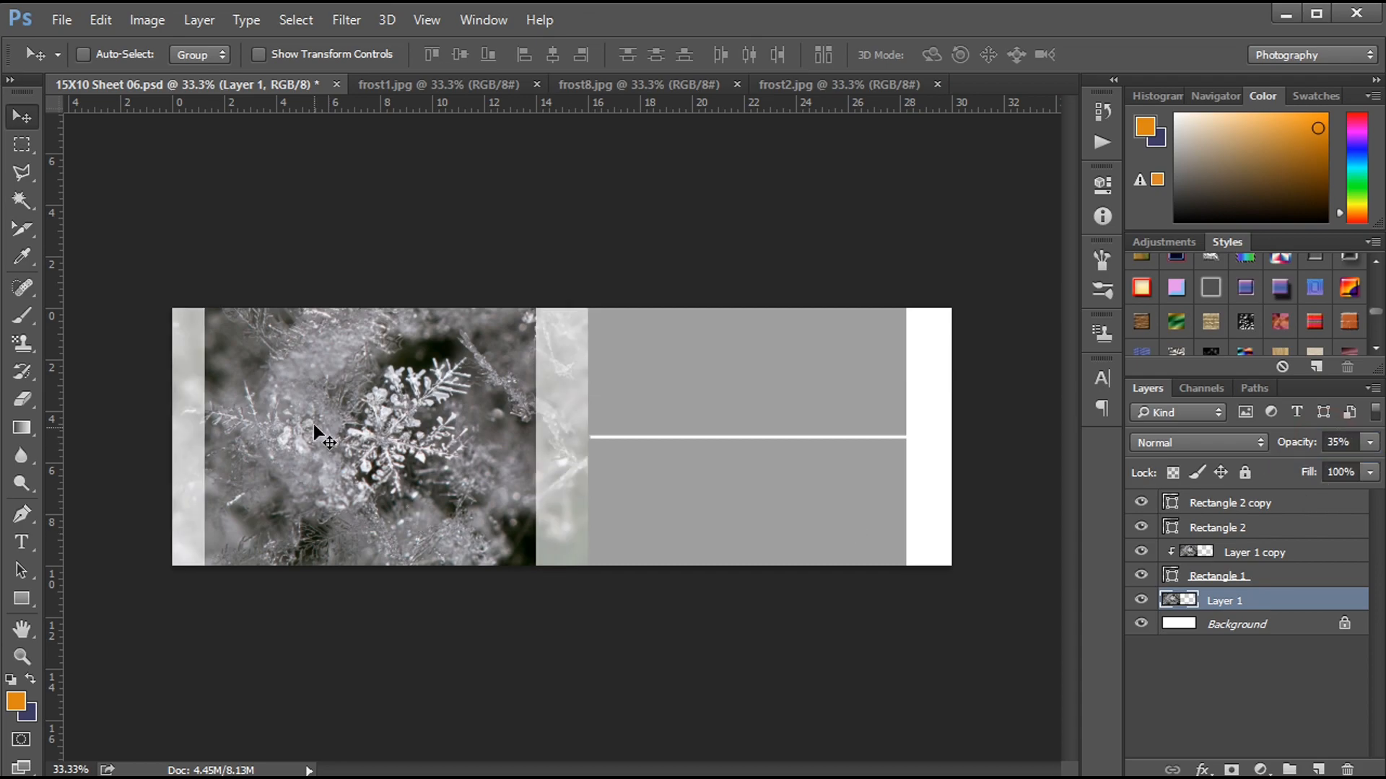
Step: Copy the whole frost8.jpg photo and paste it into the album sheet directly above Rectangle 2
ctrl+click(804, 397)
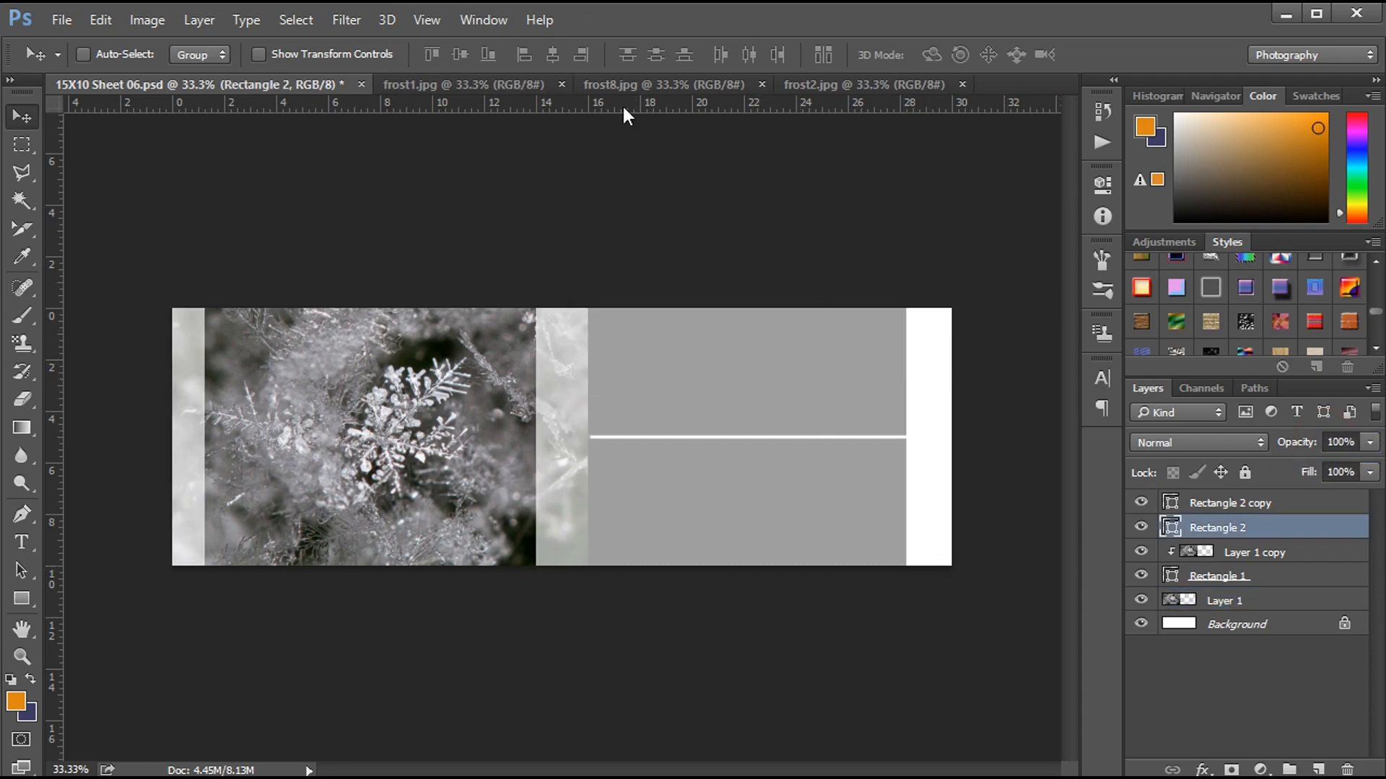
click(627, 84)
key(ctrl+a)
key(ctrl+c)
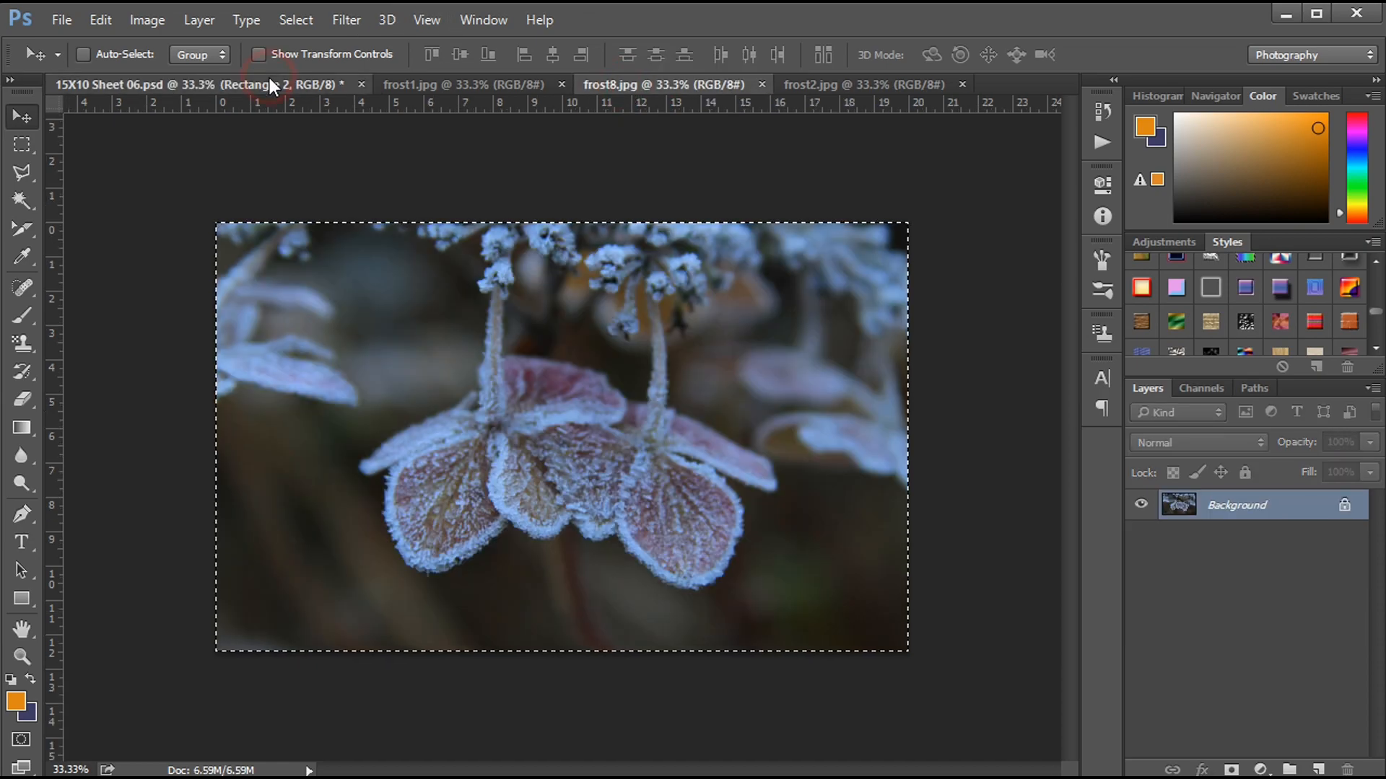
click(267, 84)
key(ctrl+v)
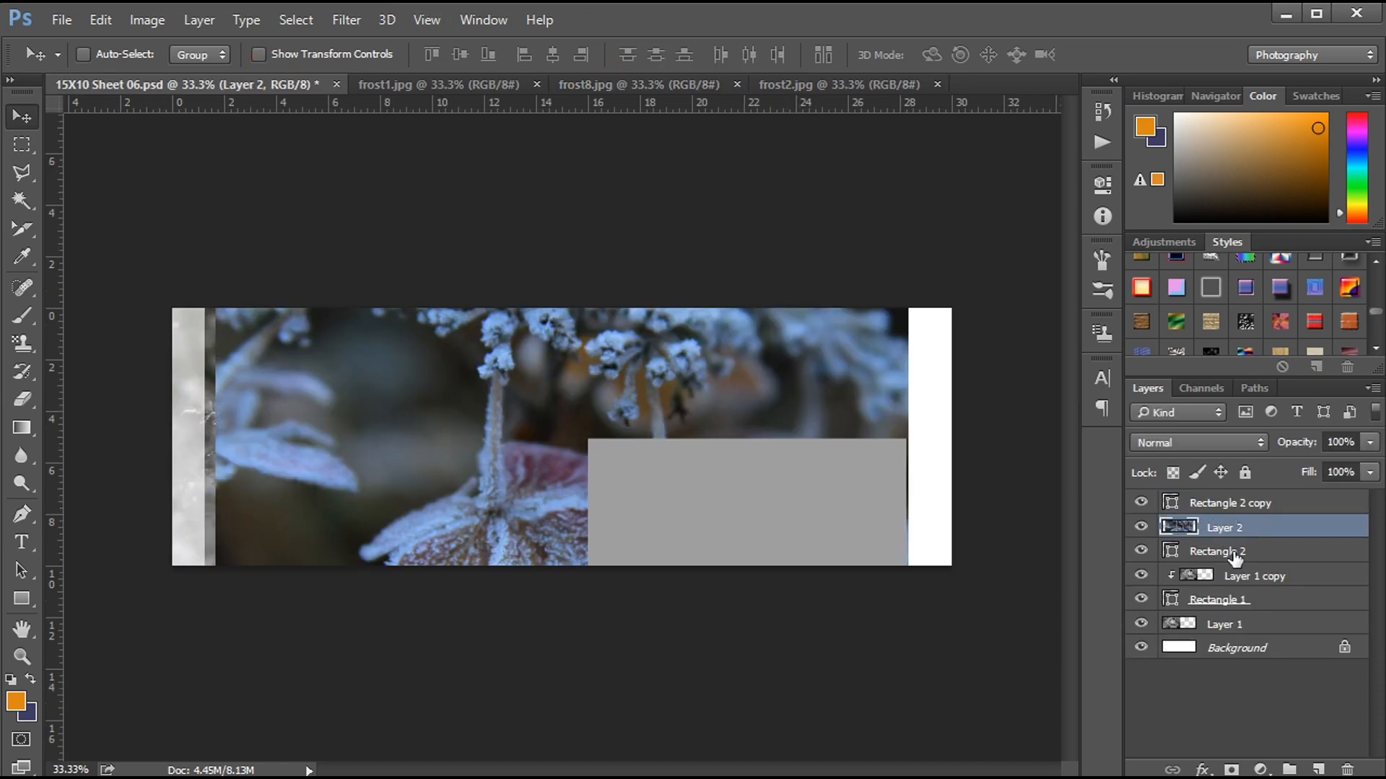
Step: Clip Layer 2 to Rectangle 2, shifted to the right, and add a duplicate of it clipped to Rectangle 2 copy
alt+click(1242, 539)
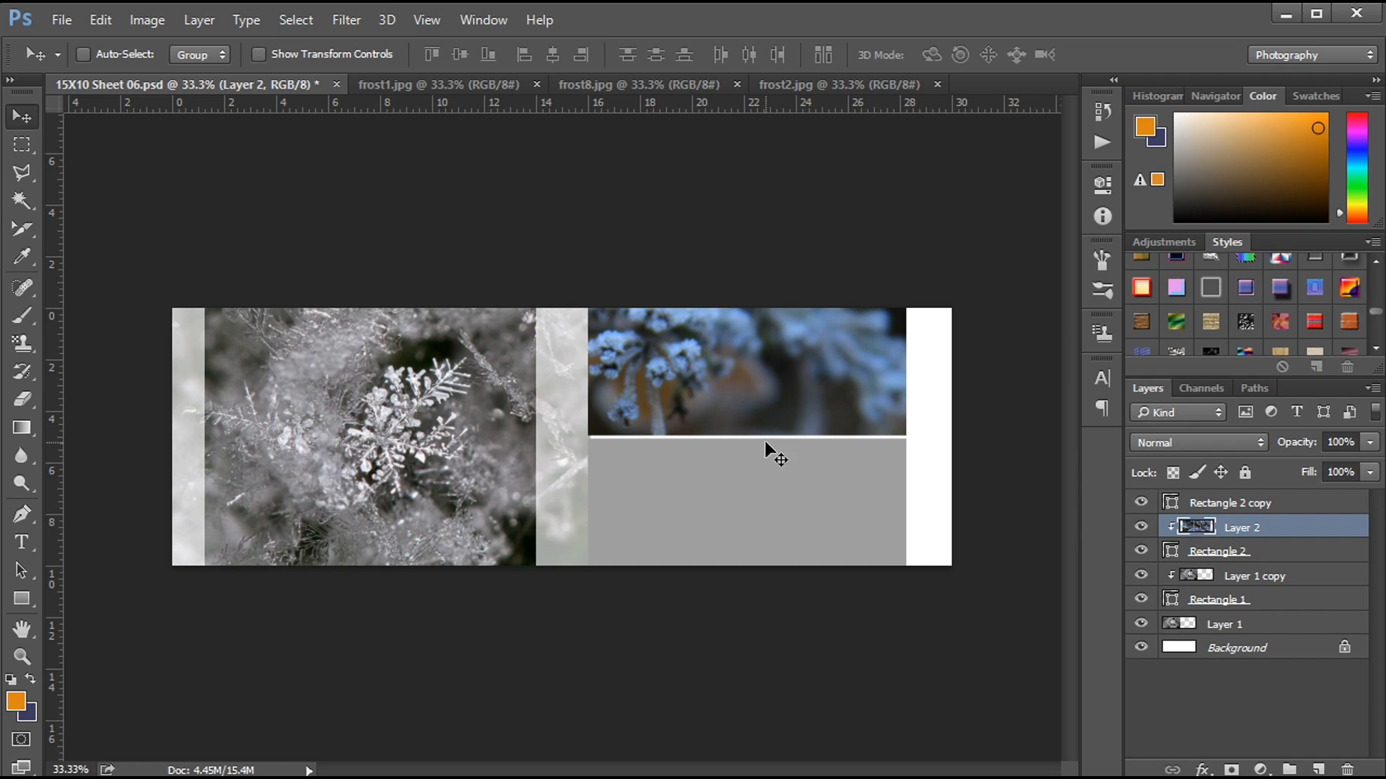
drag(666, 350, 806, 377)
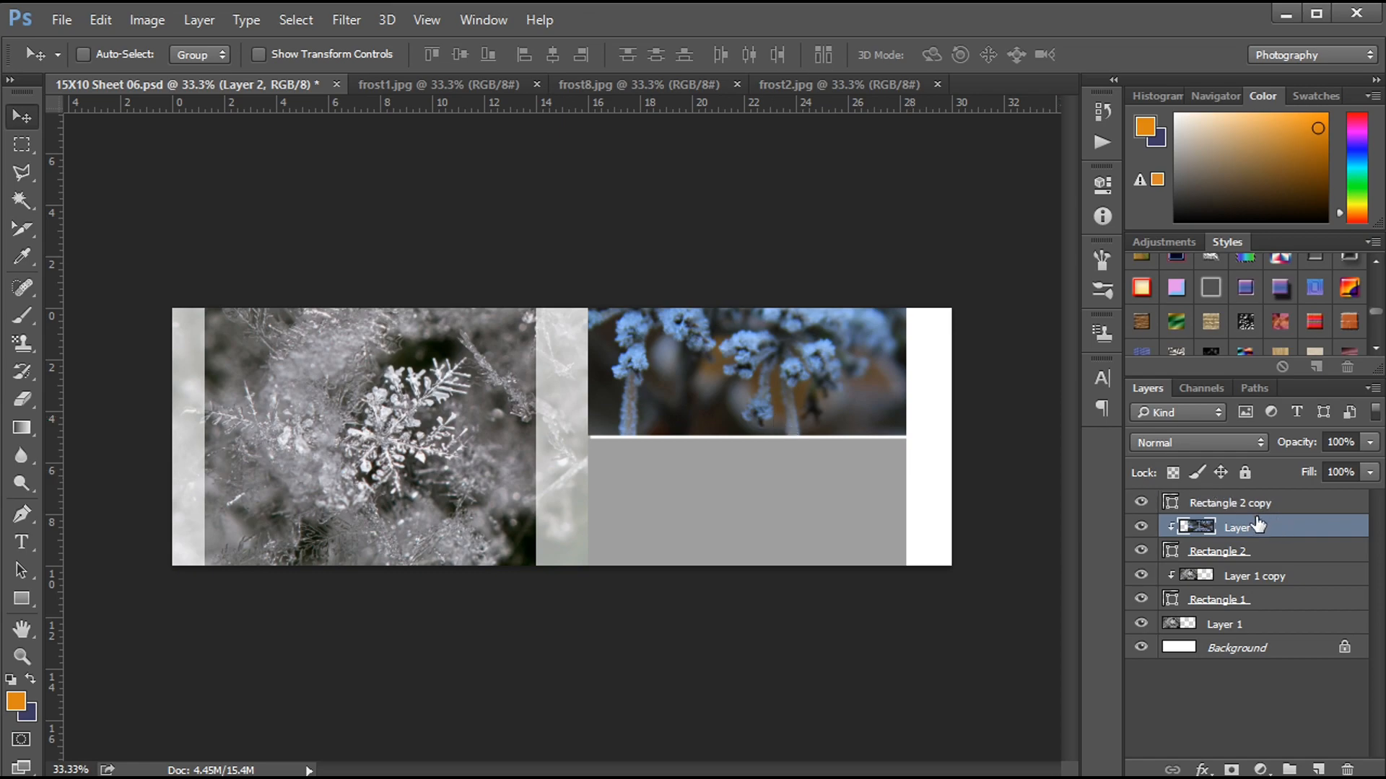
mouse_move(1257, 529)
mouse_down()
mouse_move(1253, 487)
mouse_move(1256, 507)
mouse_up()
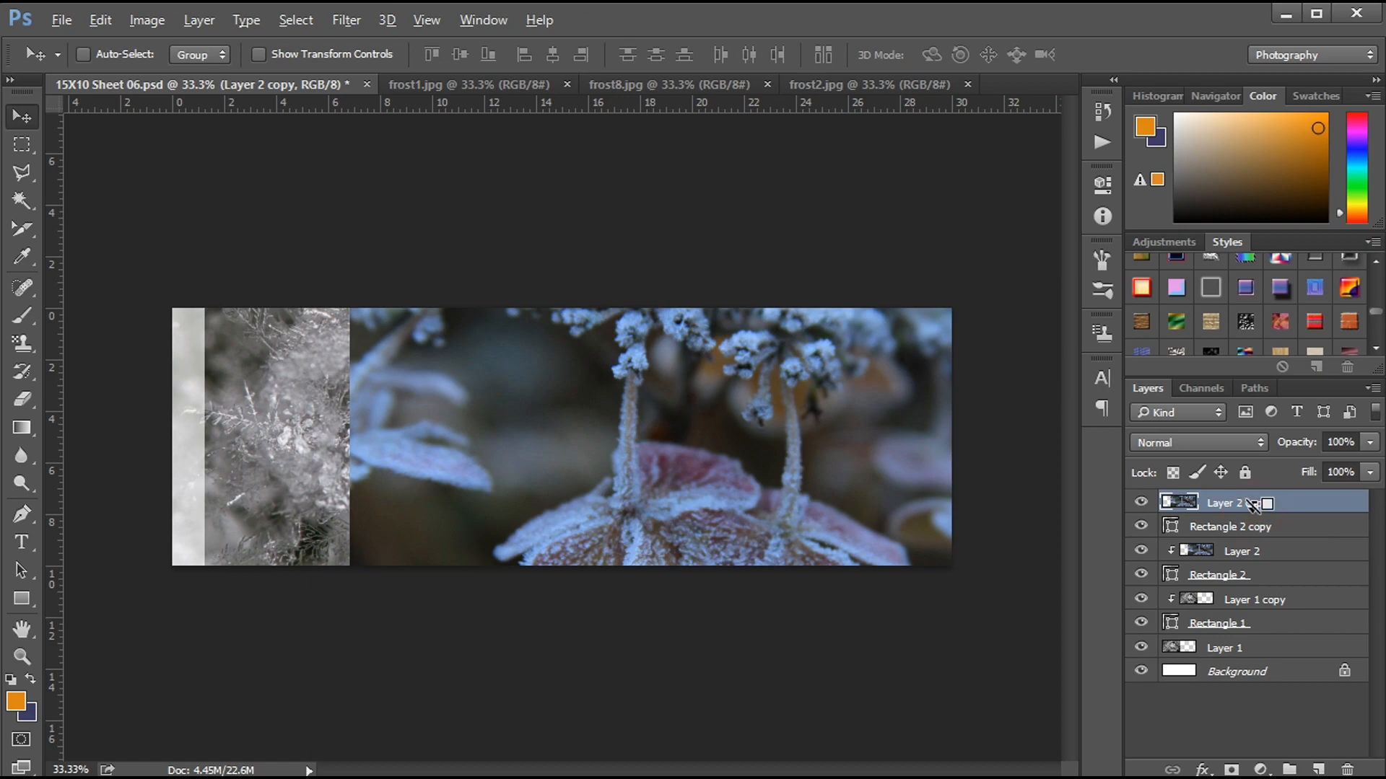
alt+click(1256, 514)
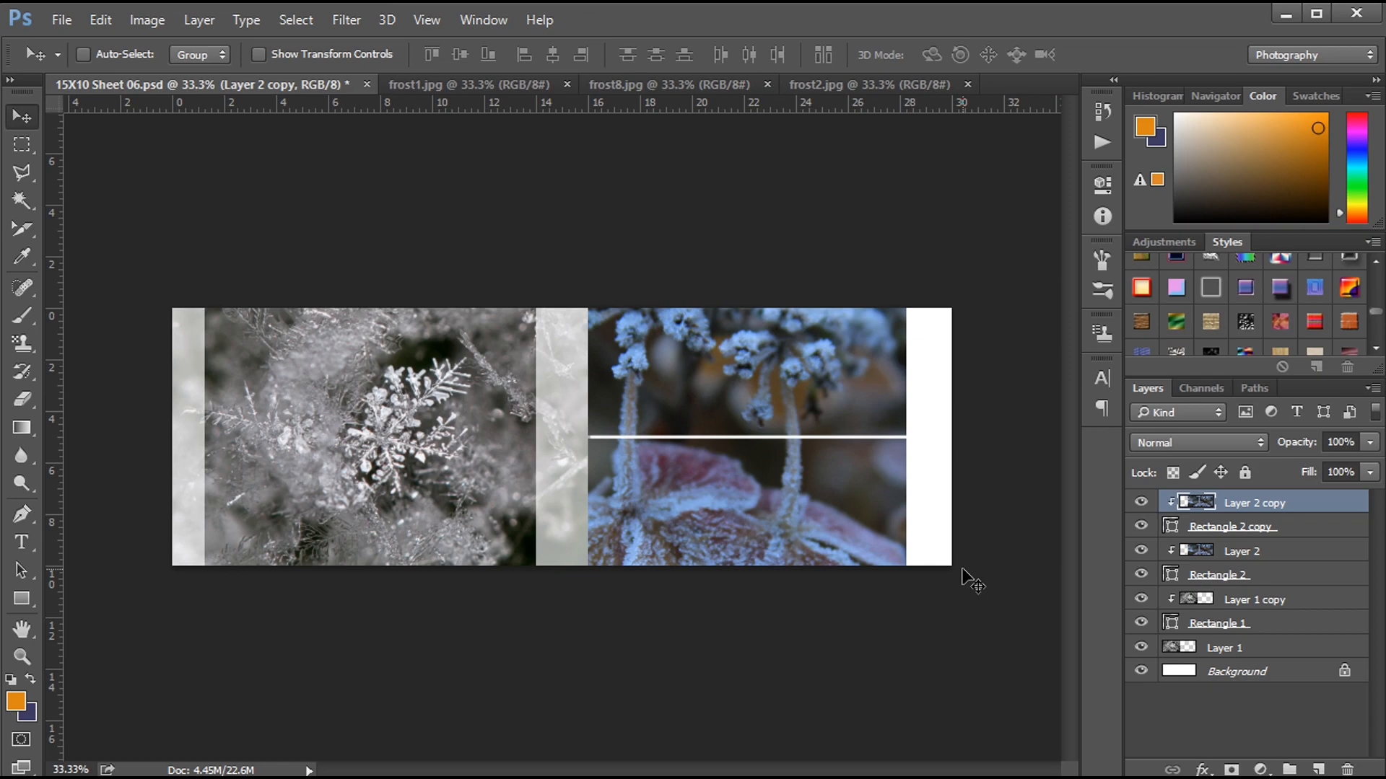
Step: Scale Layer 2 and Layer 2 copy together to about 71.67% and position the frosted flowers across both right-page placeholders
ctrl+click(1253, 552)
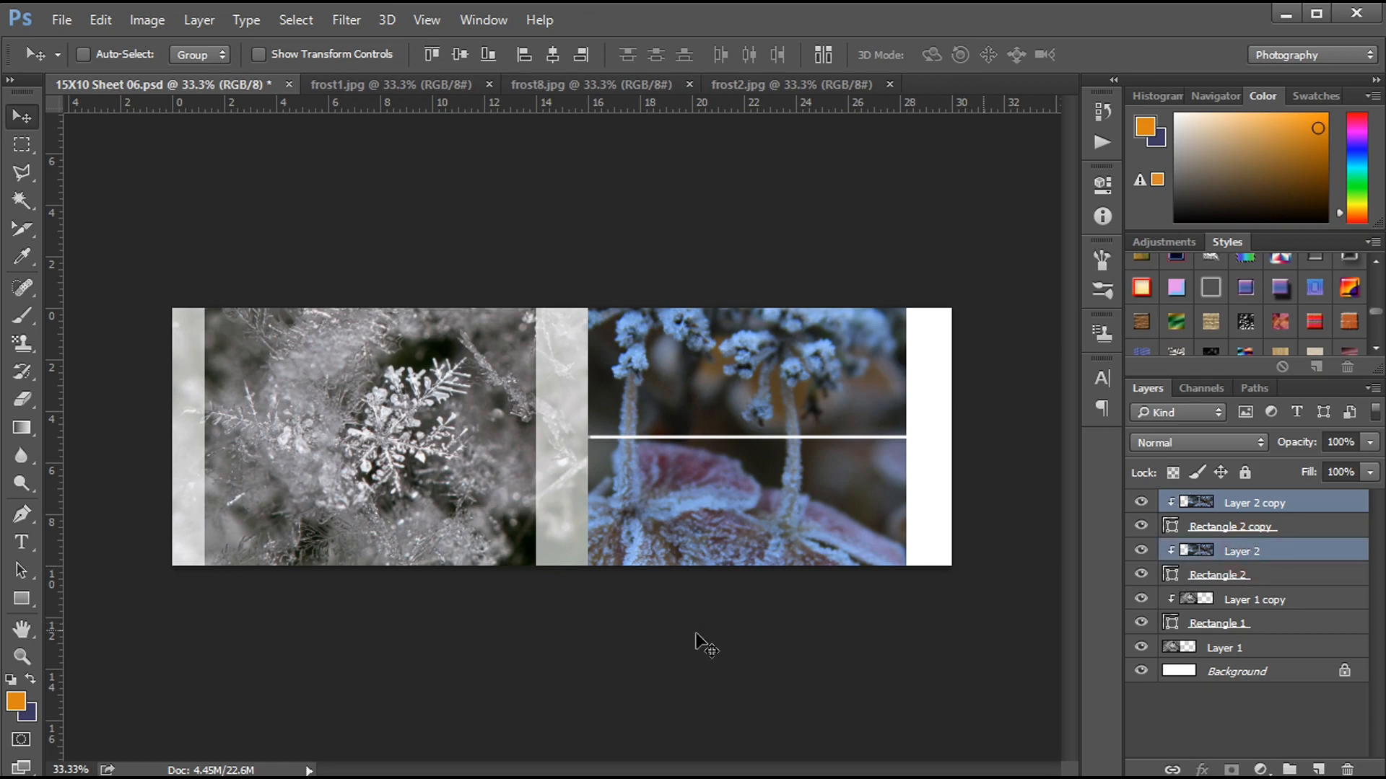
key(ctrl+t)
drag(1041, 737, 937, 590)
drag(817, 494, 841, 440)
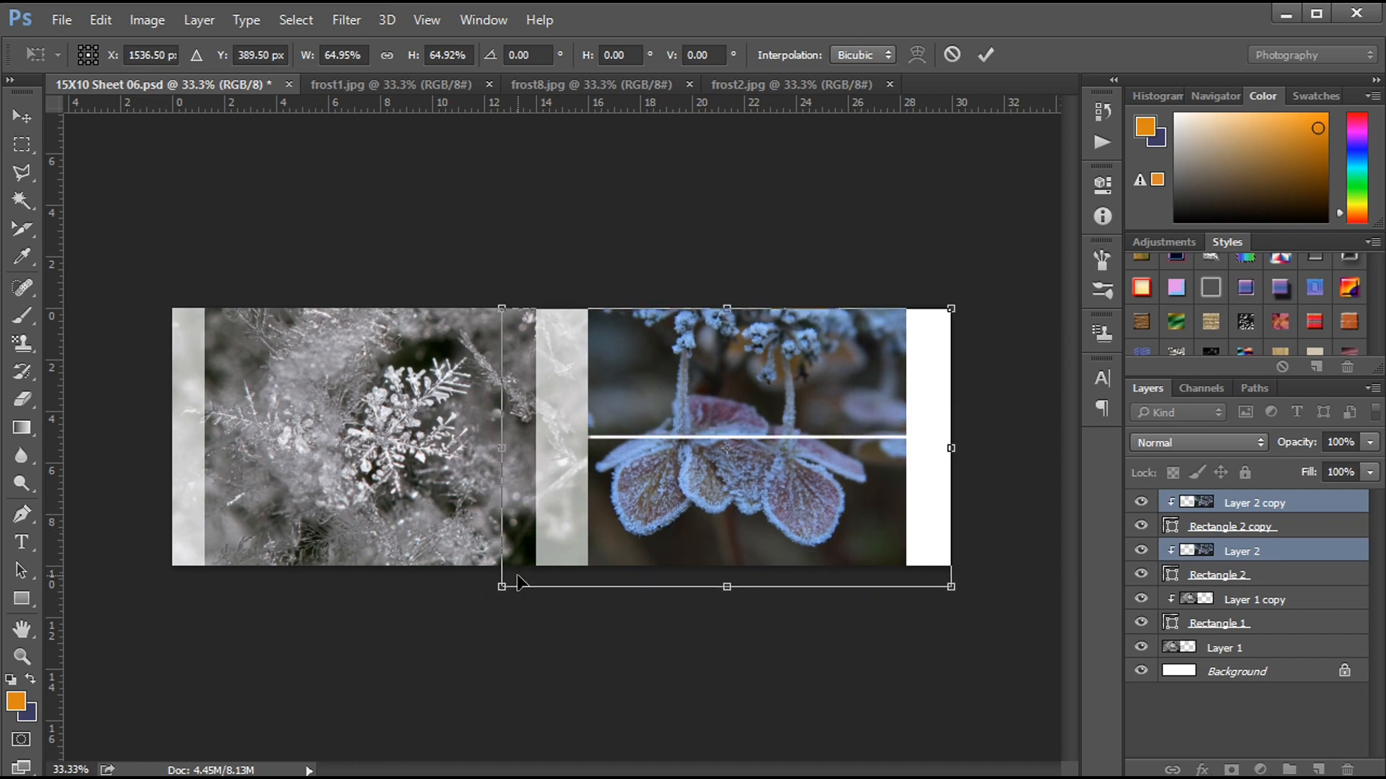
drag(502, 588, 459, 613)
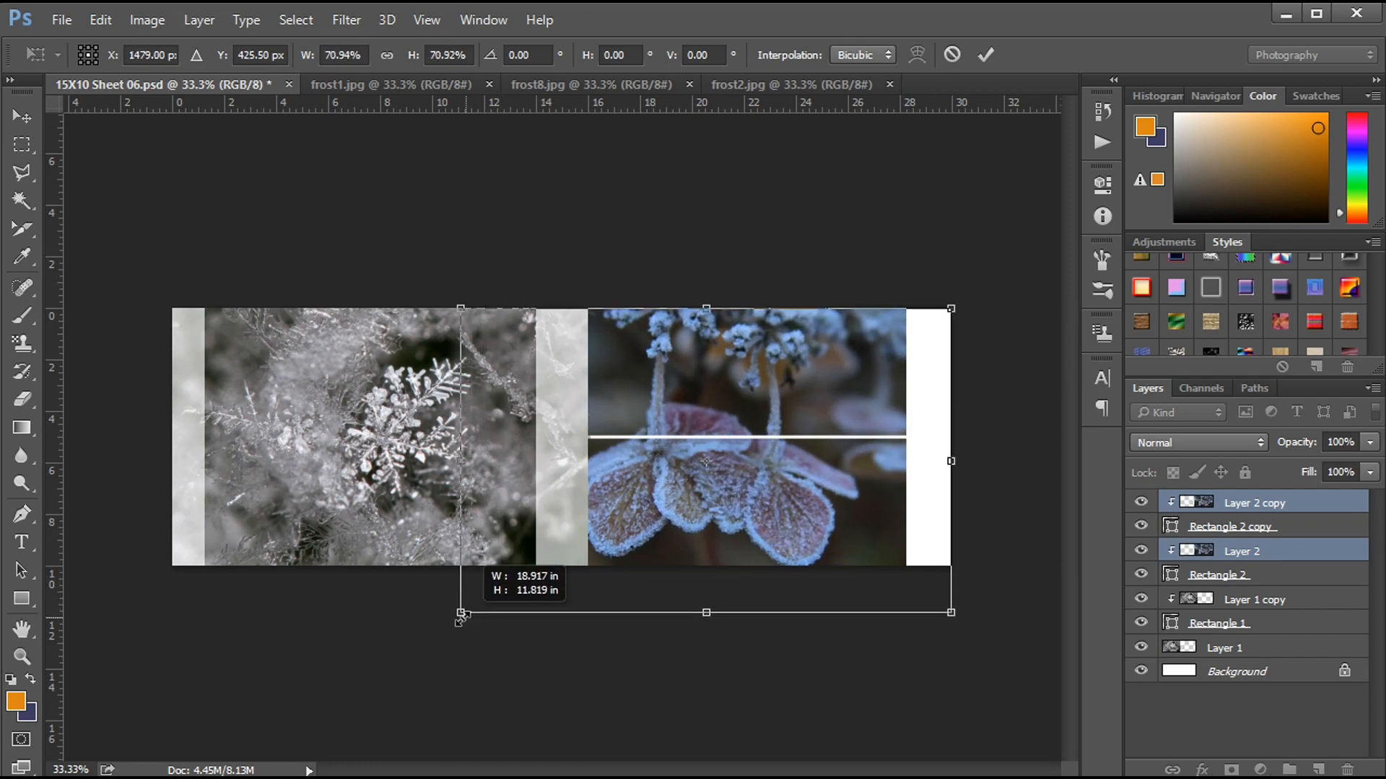
drag(743, 380, 786, 382)
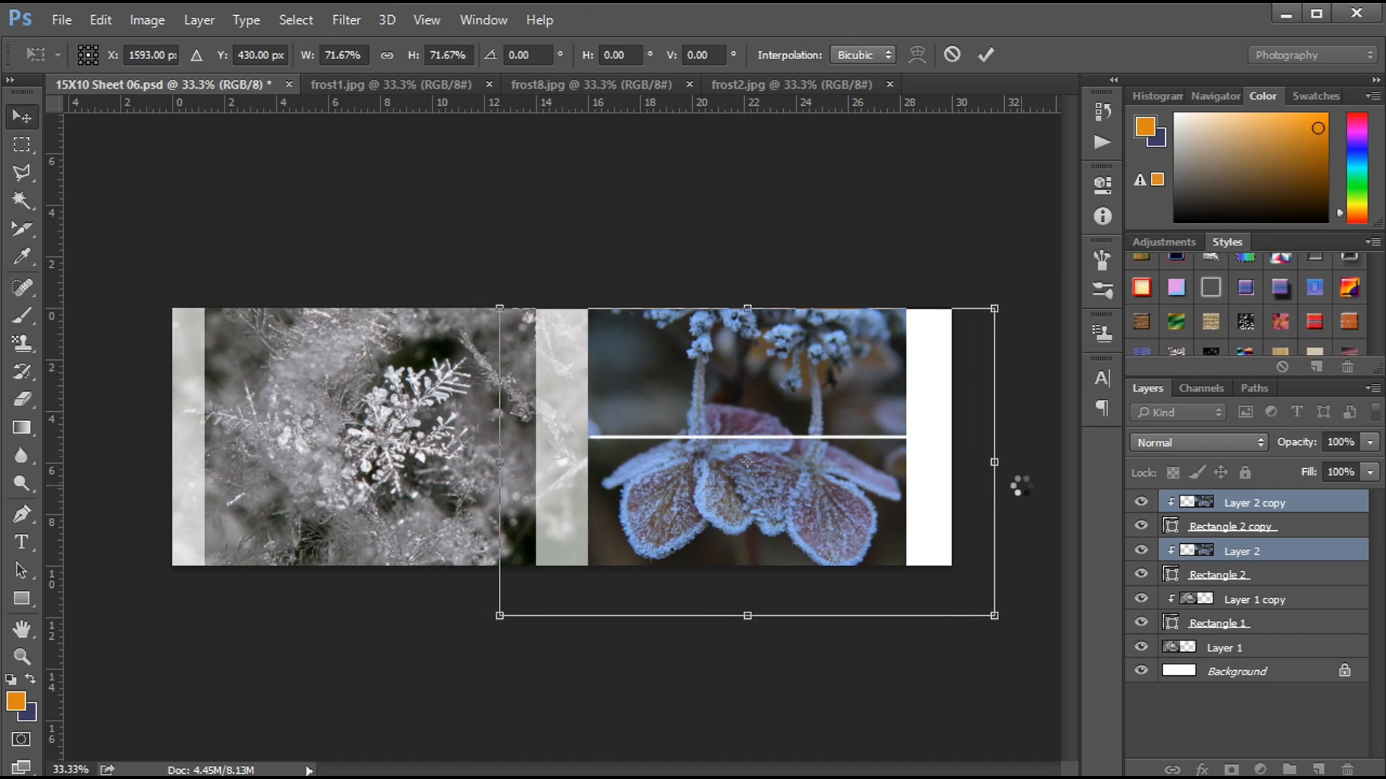
key(Return)
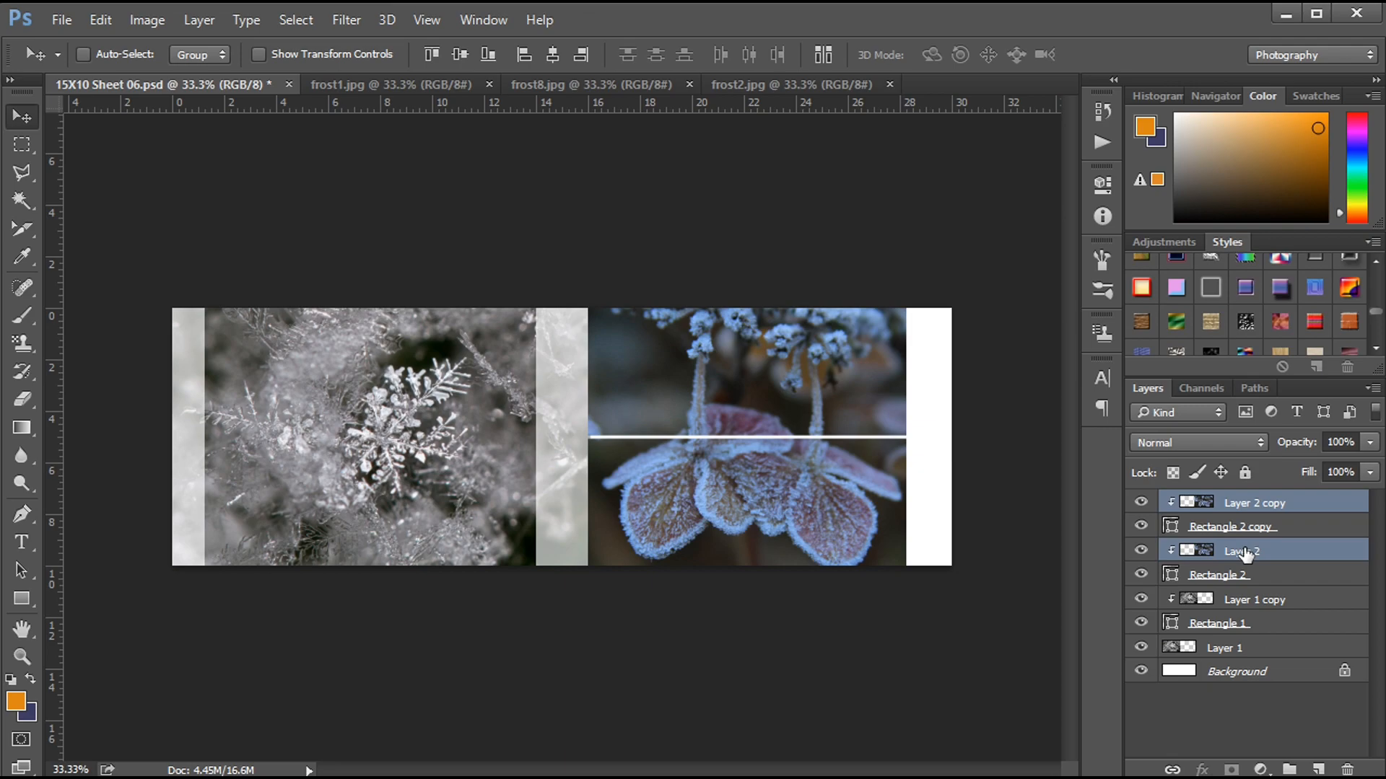
Step: Duplicate Layer 2 unclipped directly below Rectangle 2 and set the duplicate's opacity to 35%
click(1242, 553)
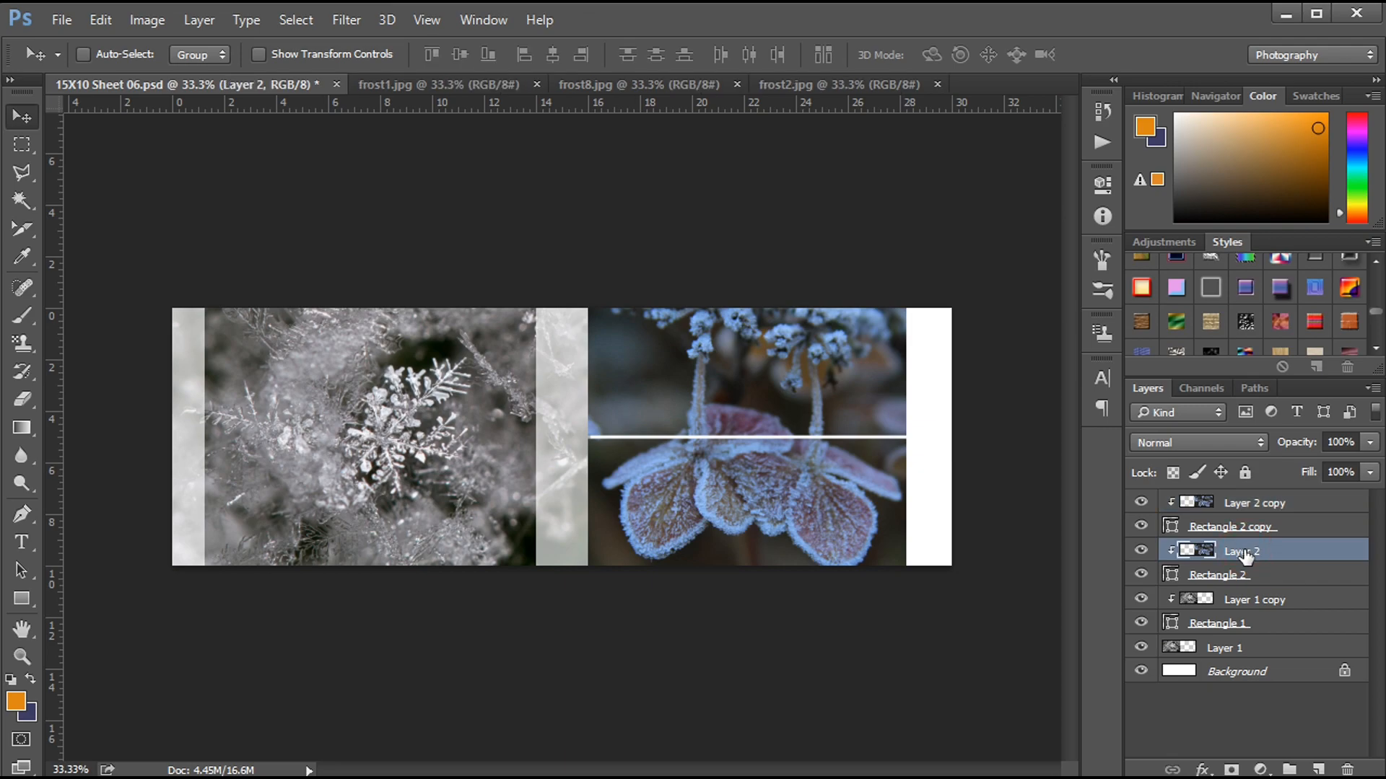
drag(1245, 554, 1242, 591)
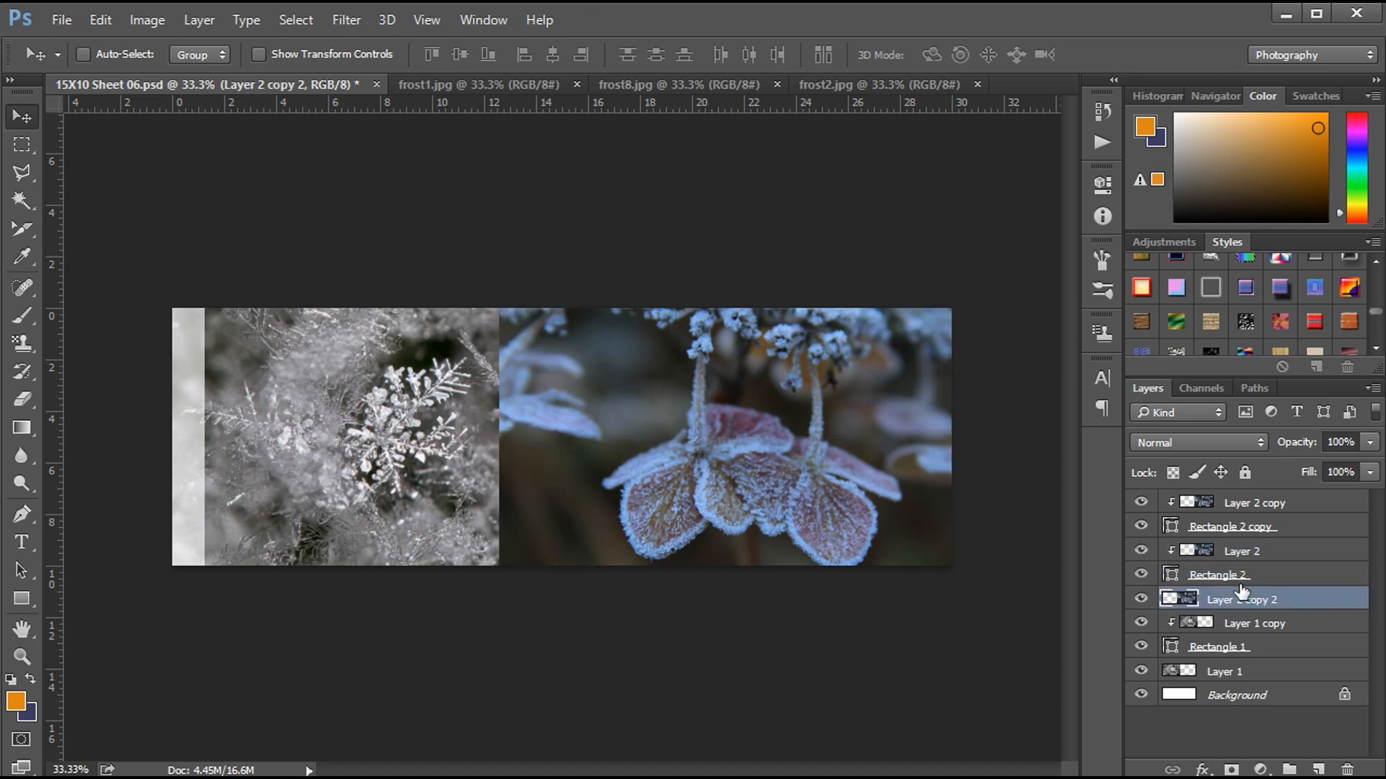
drag(1324, 441, 1348, 442)
text(35)
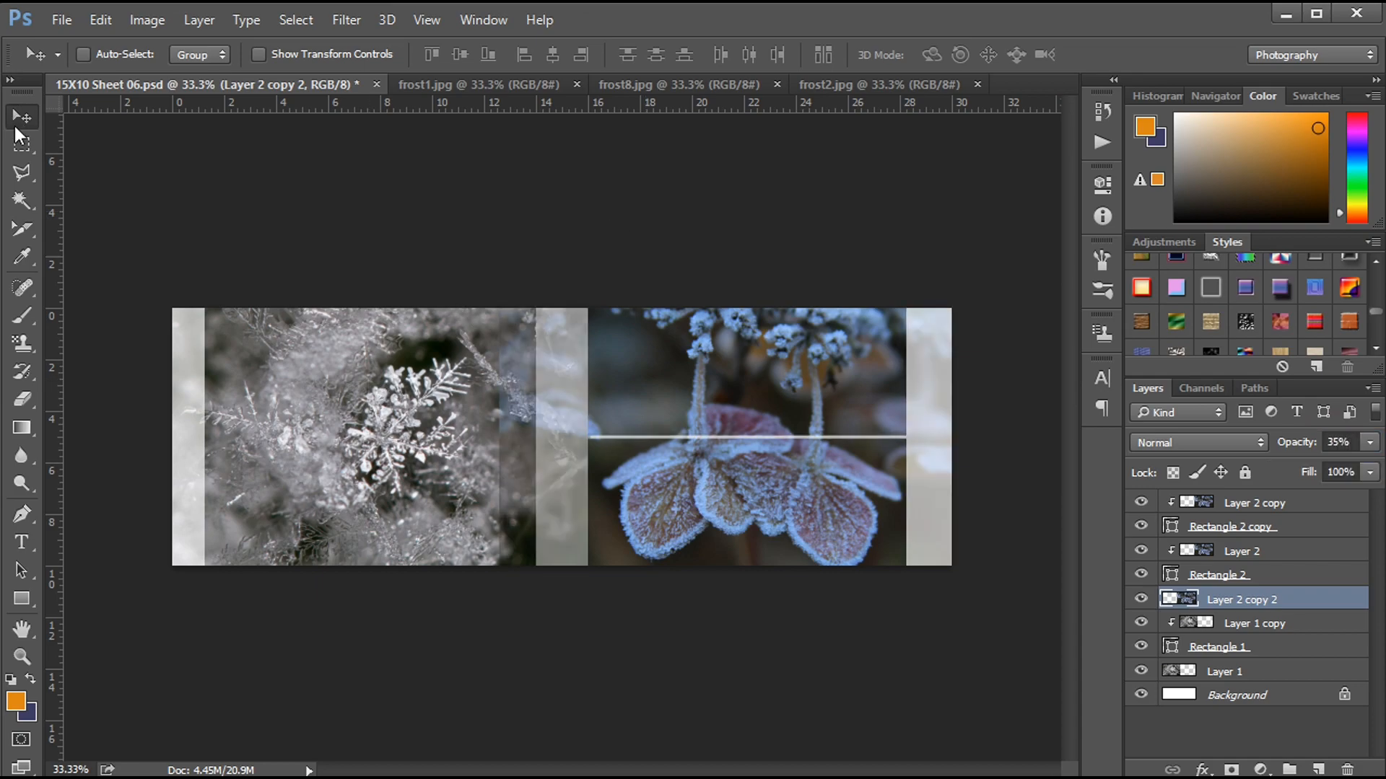
Step: Delete the part of Layer 2 copy 2 that extends left of the right-page placeholders, and clear the selection
click(22, 144)
drag(485, 309, 587, 599)
key(Delete)
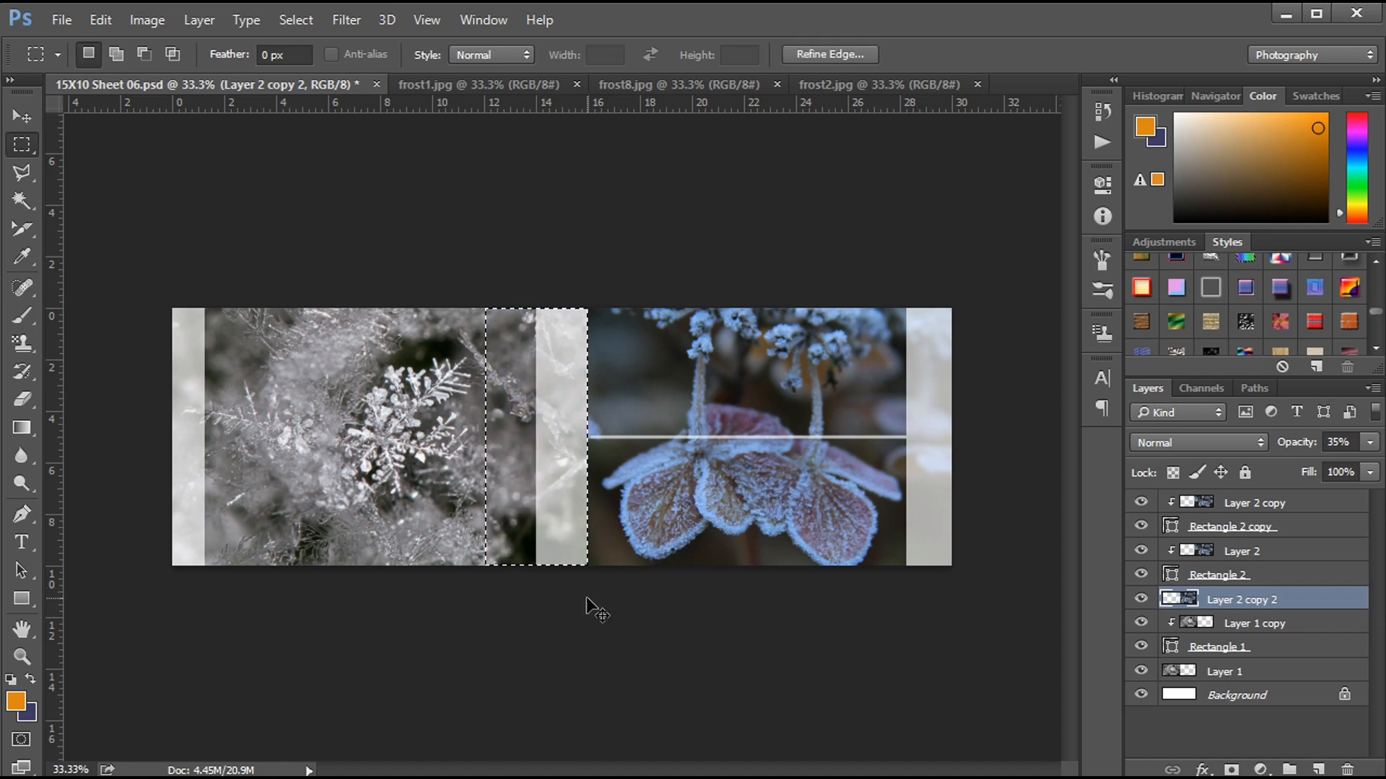
key(ctrl+d)
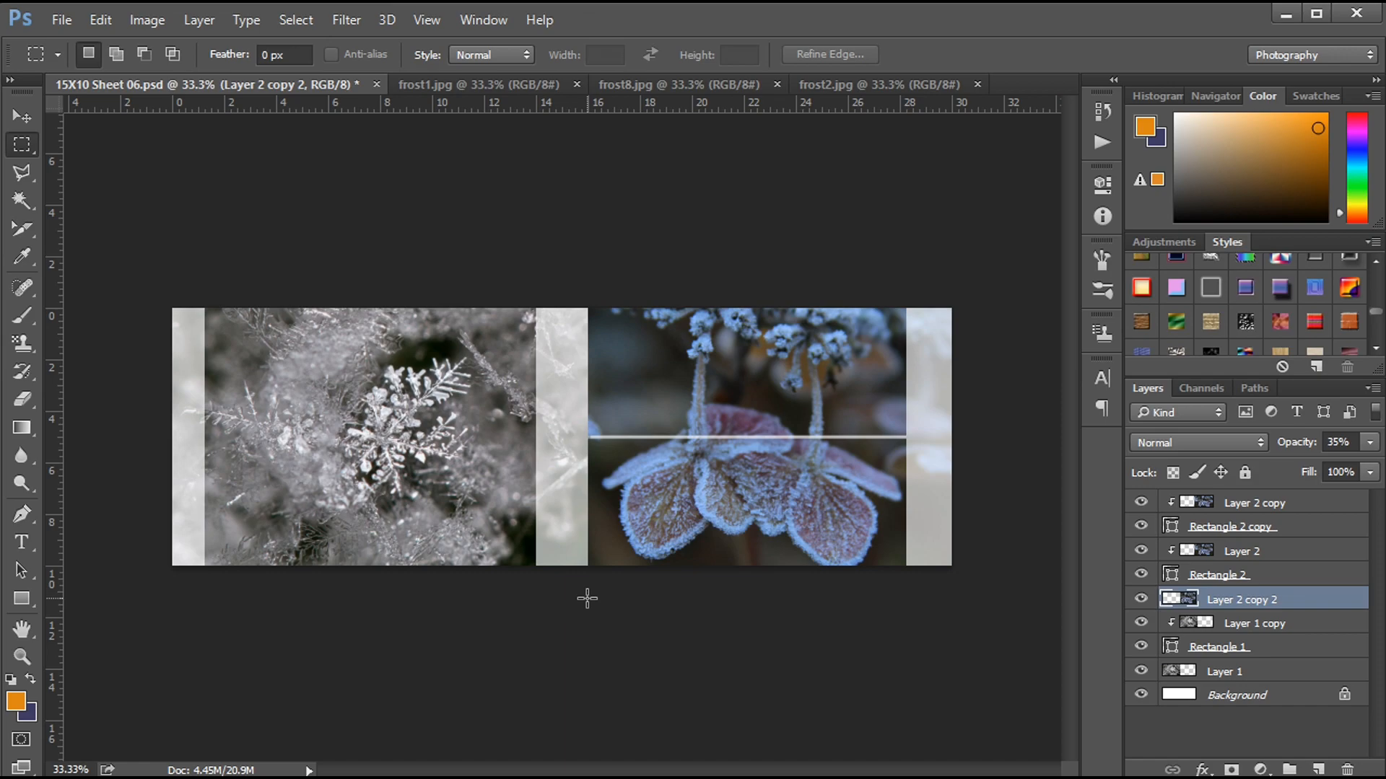